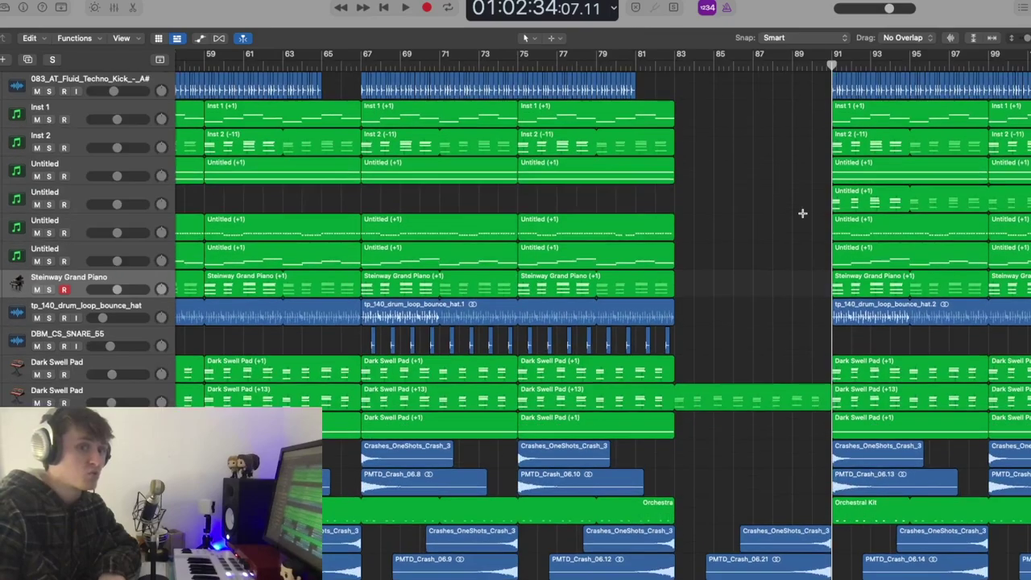
Solo the SoCal drum track for the section starting at bar 91.
key("super+Right")
key("super+Right")
scroll(803, 218, "right", 10)
scroll(208, 129, "up", 3)
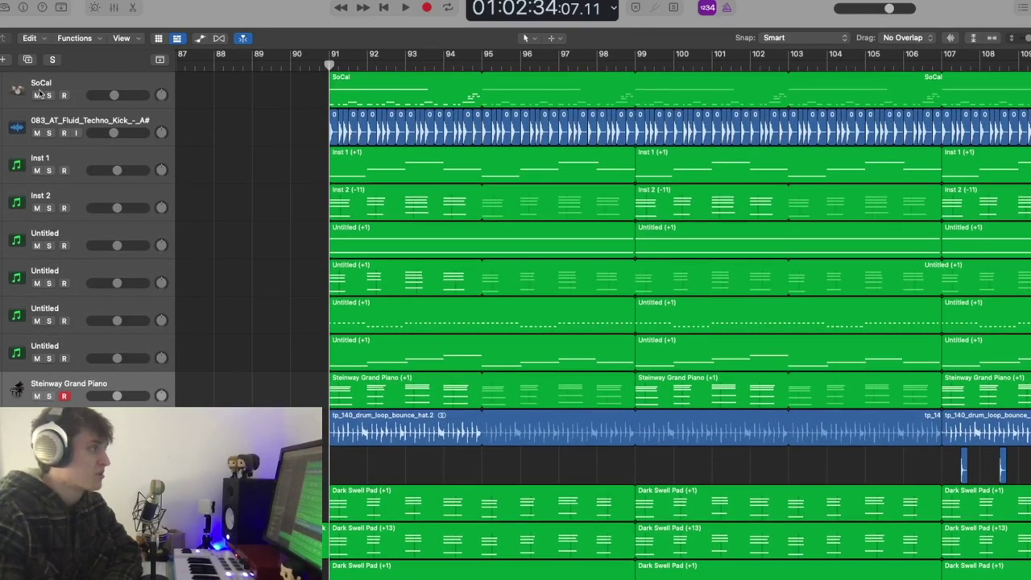
left_click(49, 95)
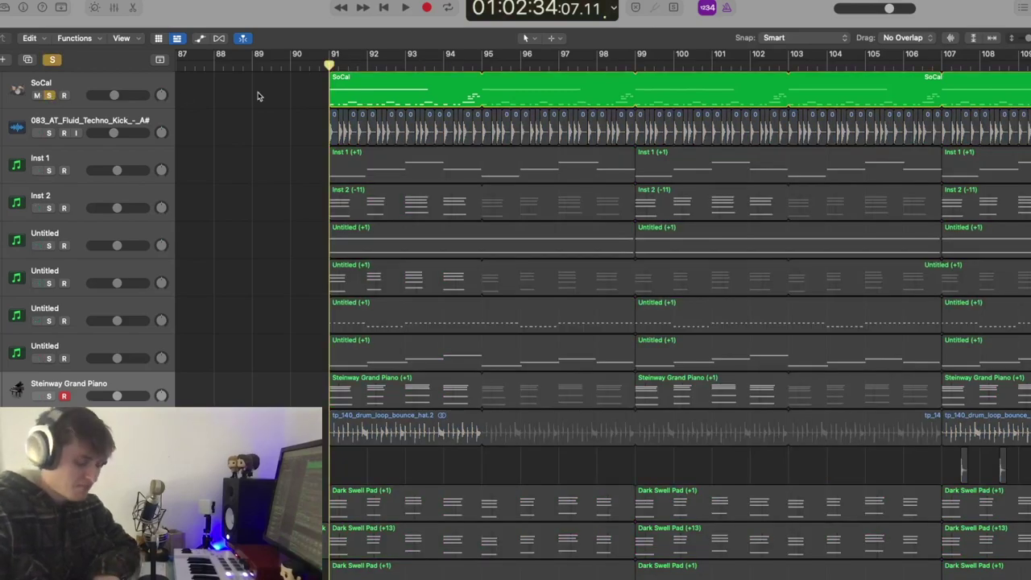
key("super+Up")
key("super+Up")
key("super+Up")
key("super+Up")
key("super+Left")
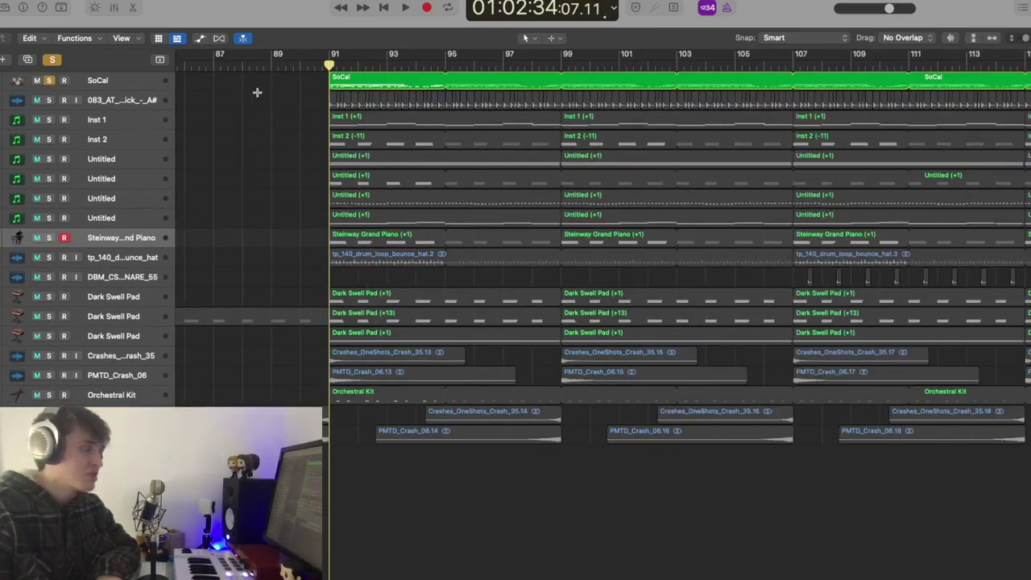
key("super+Left")
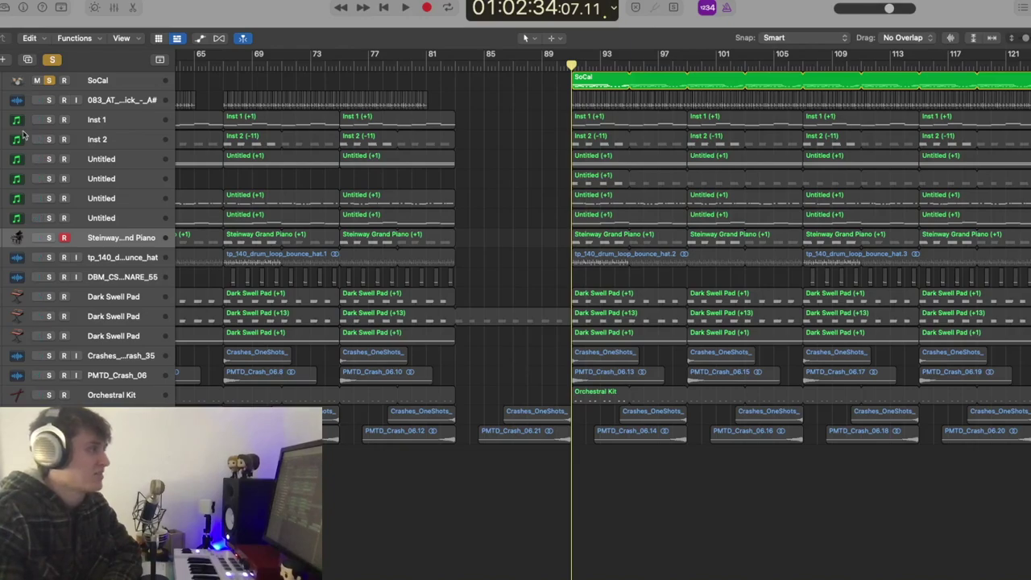
Show the mixer and inspect the Drum Kit Designer instrument on the SoCal track.
left_click(127, 82)
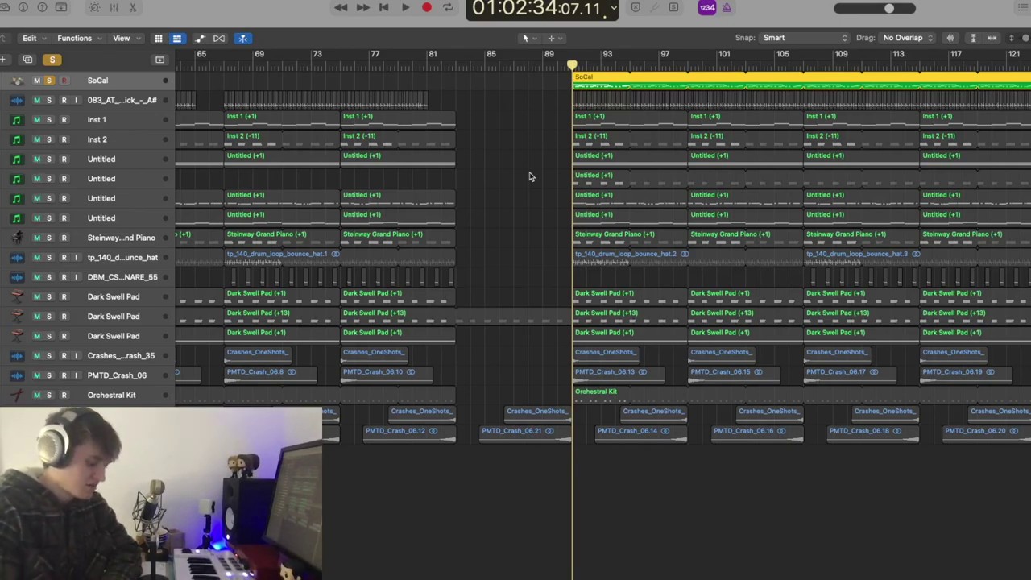
key("x")
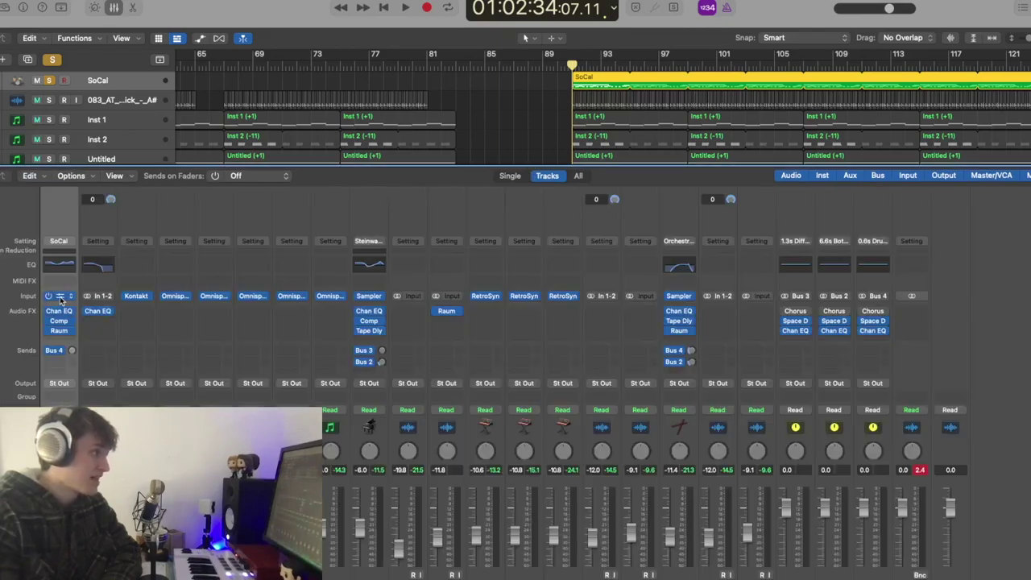
left_click(61, 298)
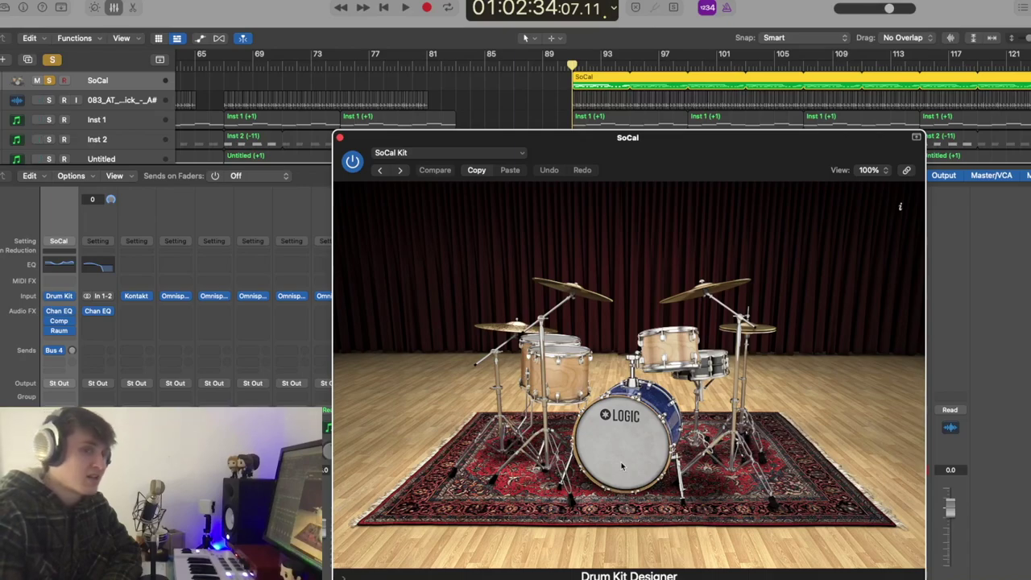
left_click(340, 137)
Review the Channel EQ curve on the SoCal track, and play the soloed drums briefly from bar 91.
left_click(73, 270)
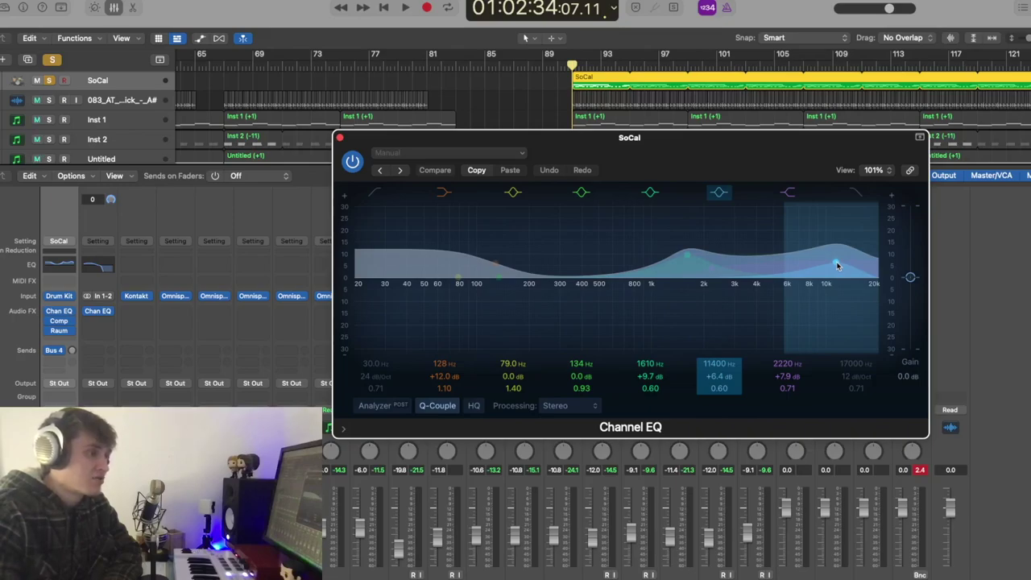
left_click(340, 140)
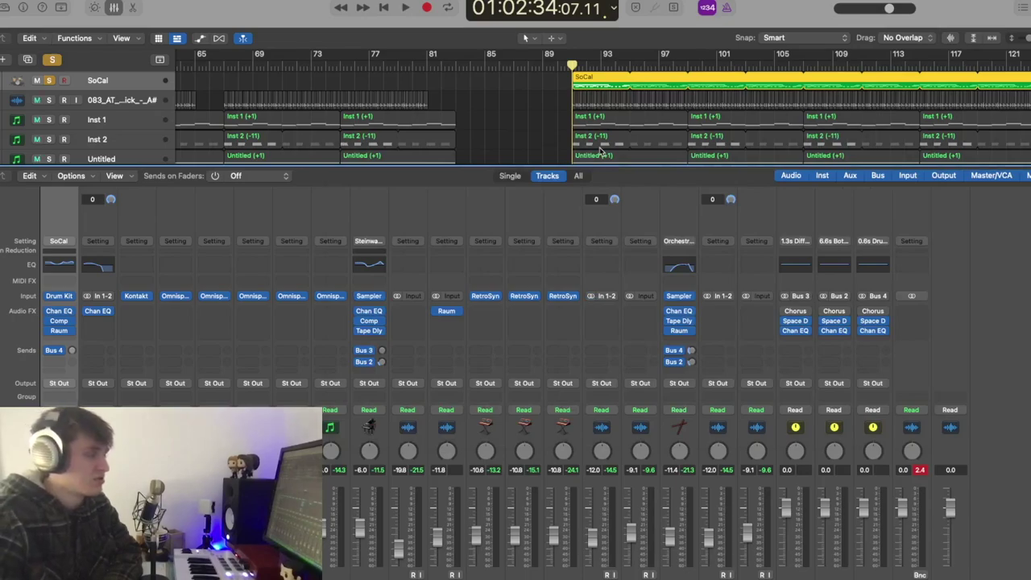
key("space")
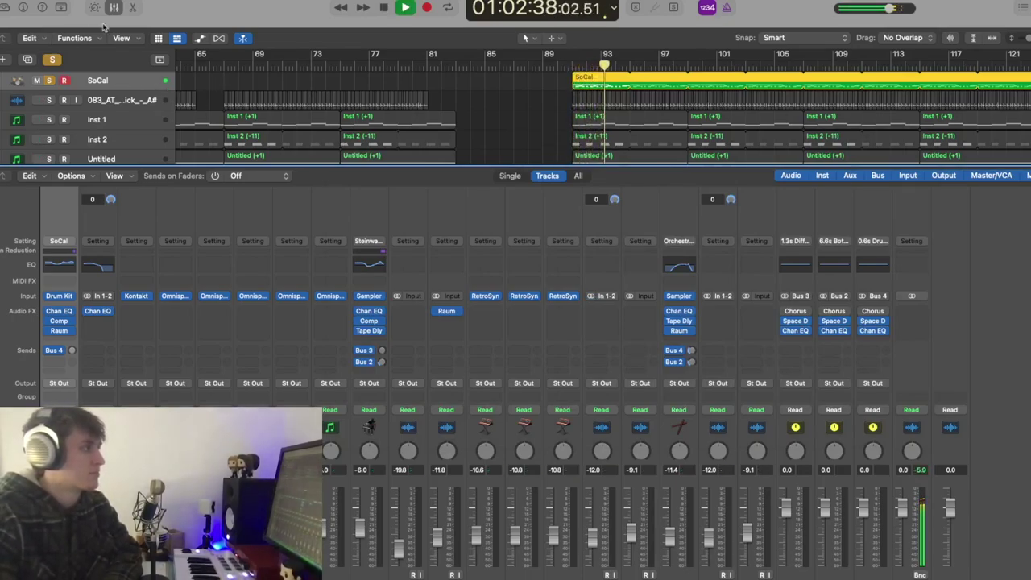
key("space")
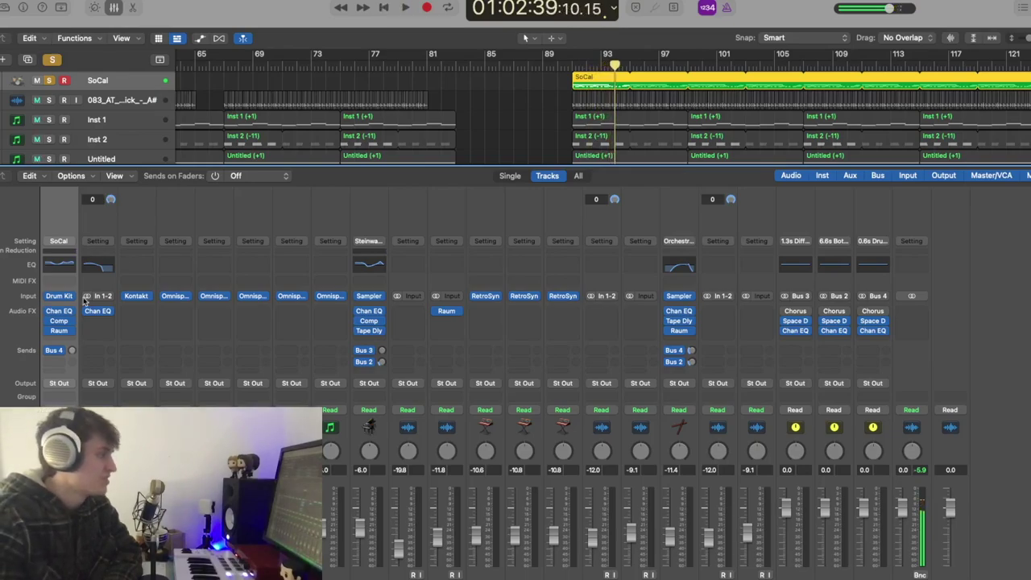
Examine the settings of the Compressor and the Raum reverb on the SoCal channel.
left_click(58, 320)
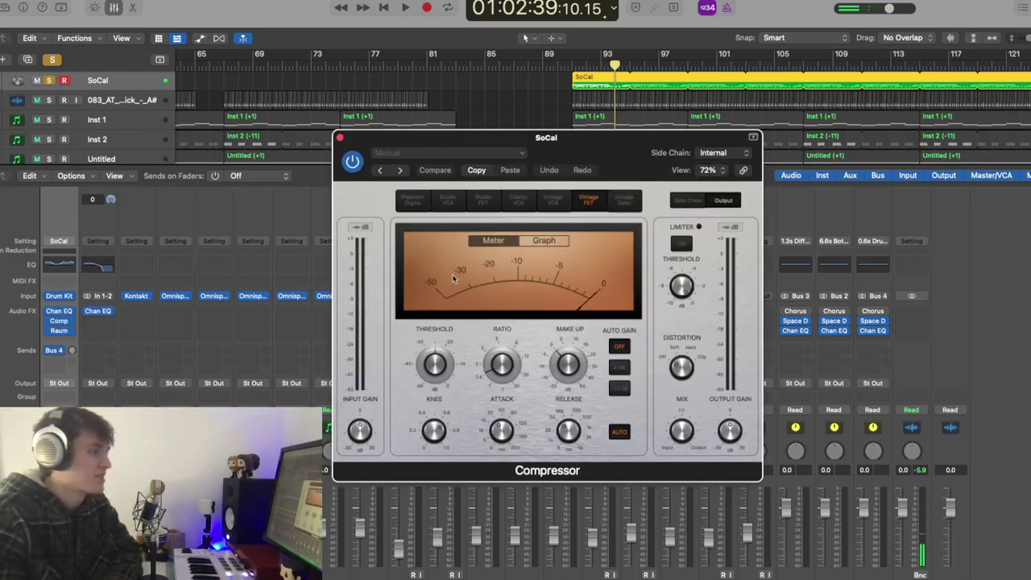
left_click(339, 137)
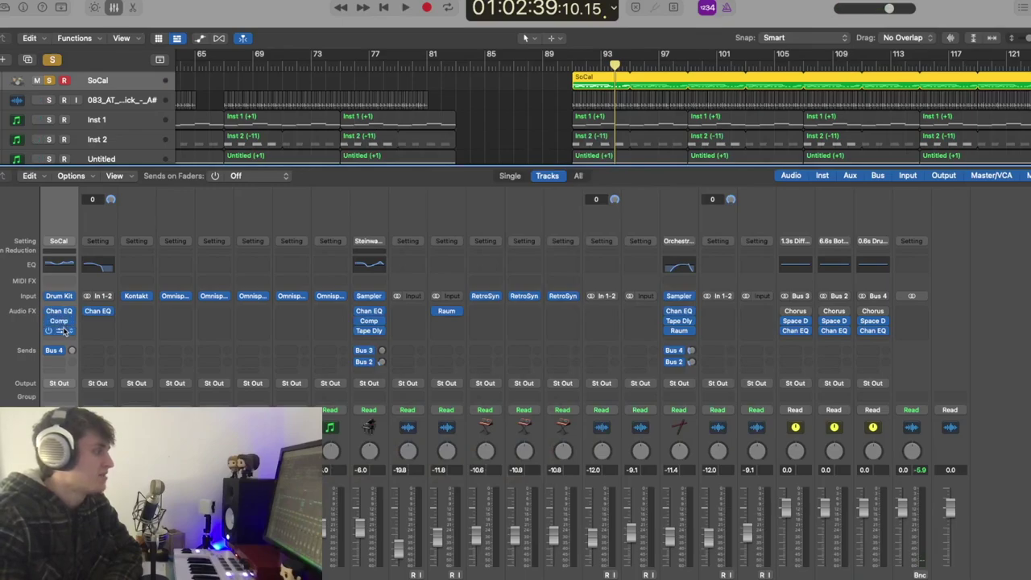
left_click(62, 331)
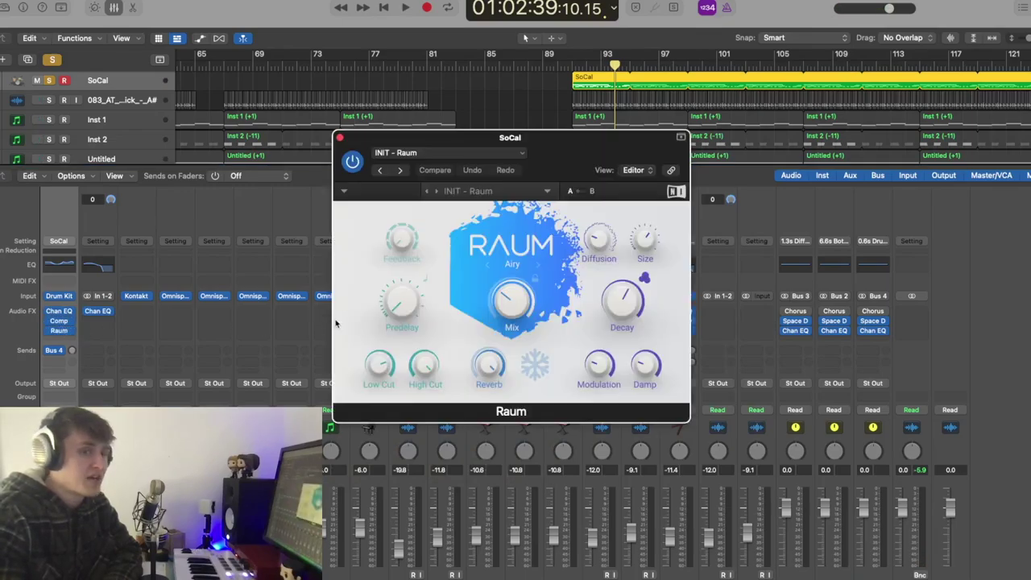
mouse_move(509, 309)
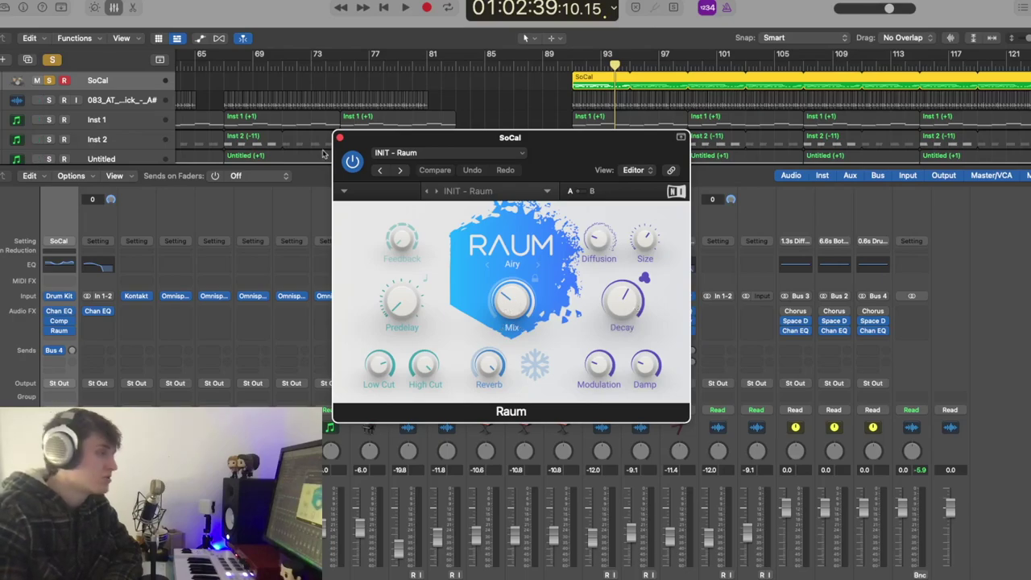
left_click(340, 138)
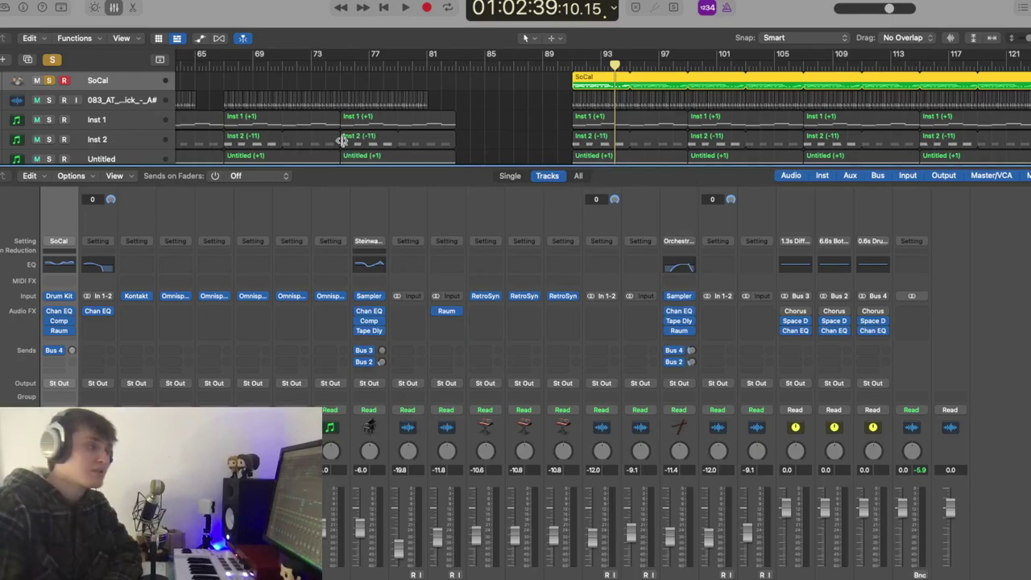
Hide the mixer and solo the 083_AT_Fluid_Techno_Kick track together with SoCal.
left_click(113, 7)
left_click(71, 98)
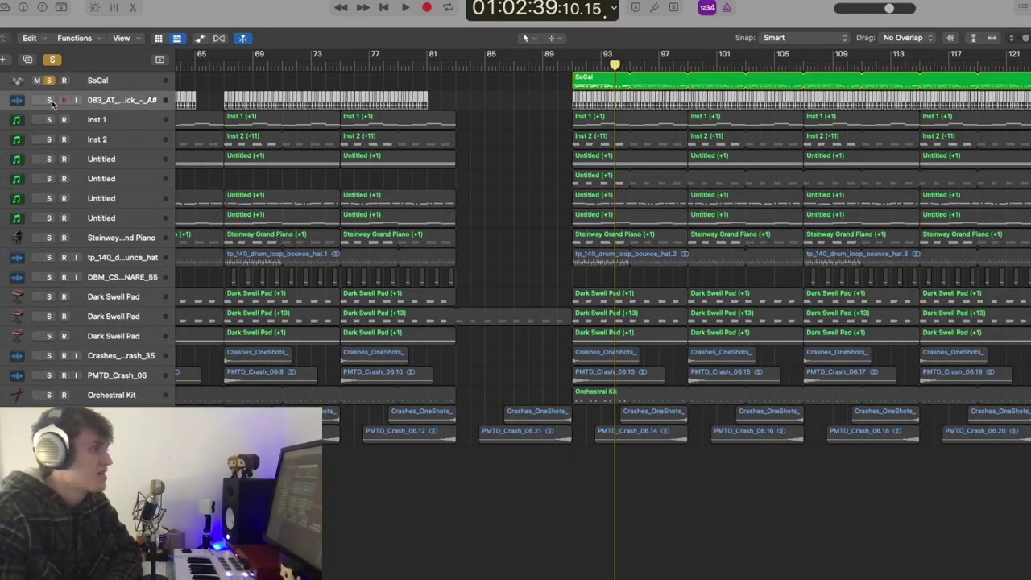
left_click(51, 102)
Play the soloed SoCal drums and techno kick from bar 91, following their individual hits up close.
left_click(573, 63)
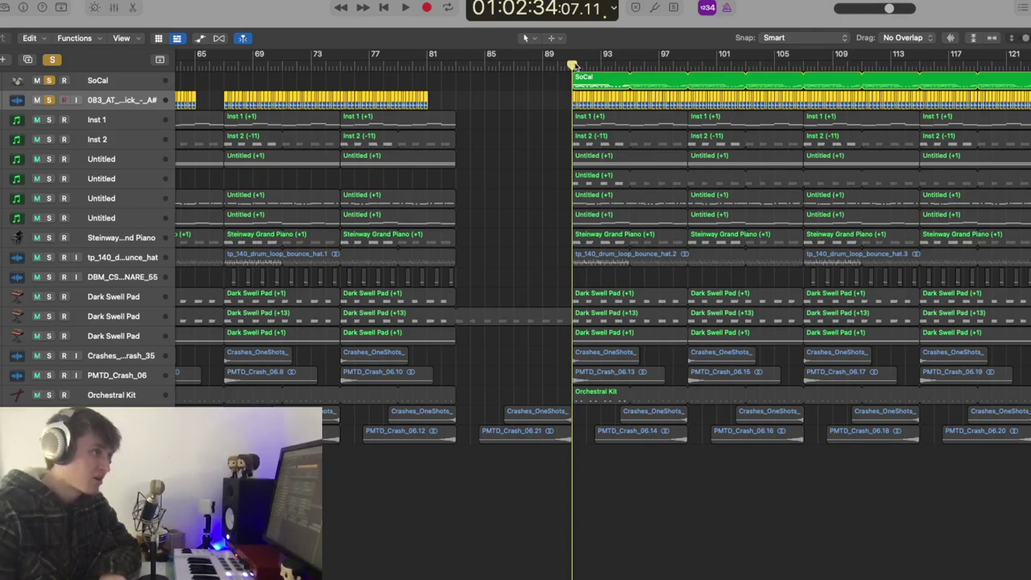
key("super+Right")
key("super+Right")
key("super+Right")
key("super+Right")
key("super+Down")
key("super+Down")
key("super+Down")
key("super+Down")
key("super+Down")
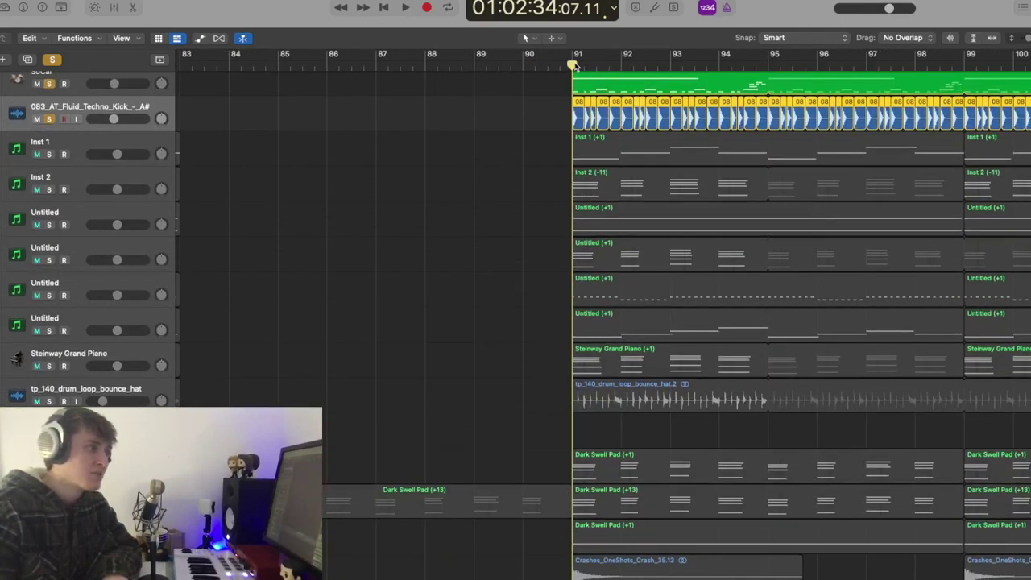
key("super+Right")
key("super+Right")
key("super+Right")
key("super+Down")
key("super+Down")
key("super+Down")
key("super+Right")
key("super+Right")
key("super+Right")
key("super+Down")
scroll(575, 64, "up", 1)
scroll(588, 81, "right", 1)
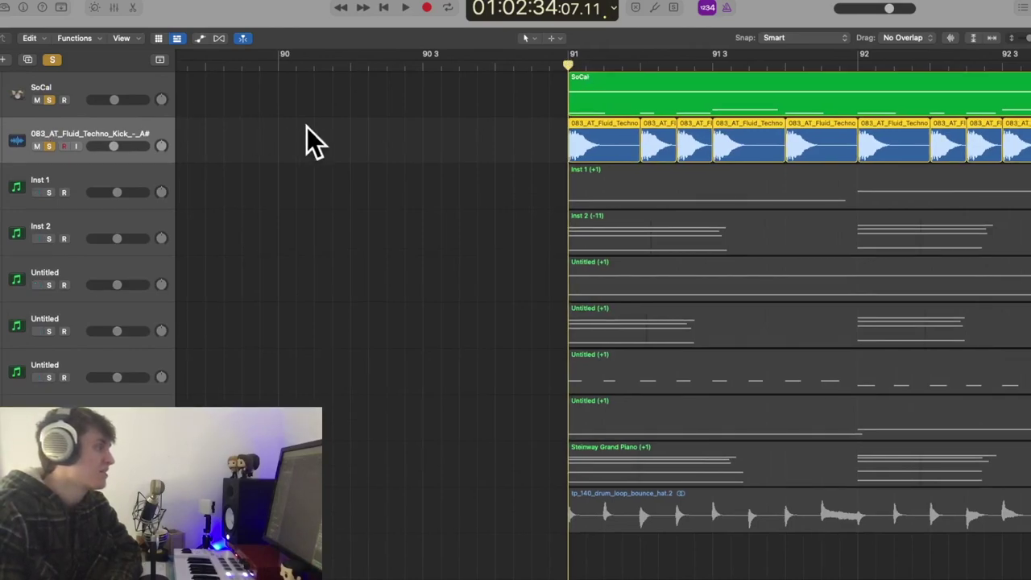
key("space")
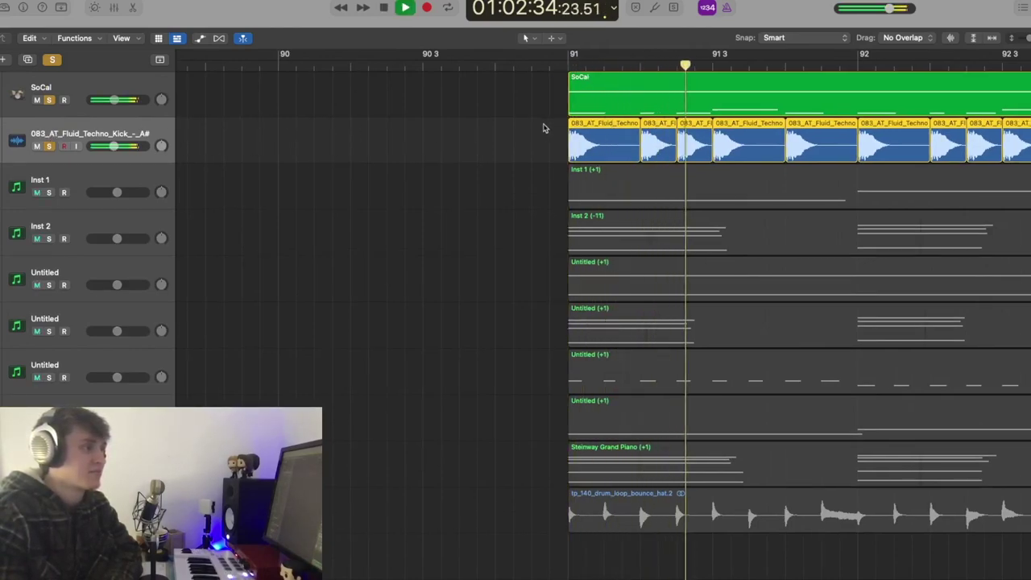
scroll(545, 155, "right", 3)
scroll(545, 154, "right", 5)
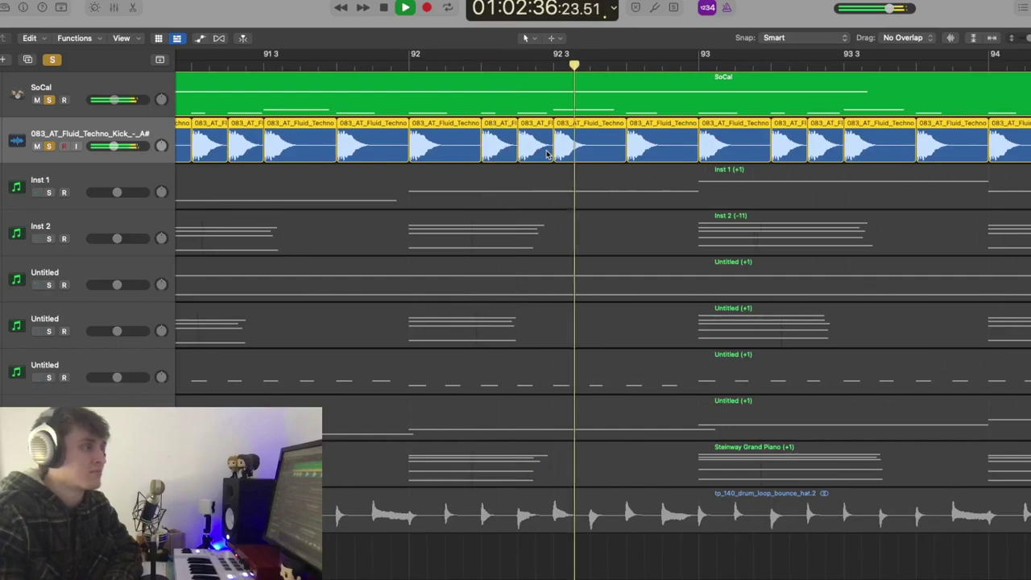
scroll(545, 155, "right", 3)
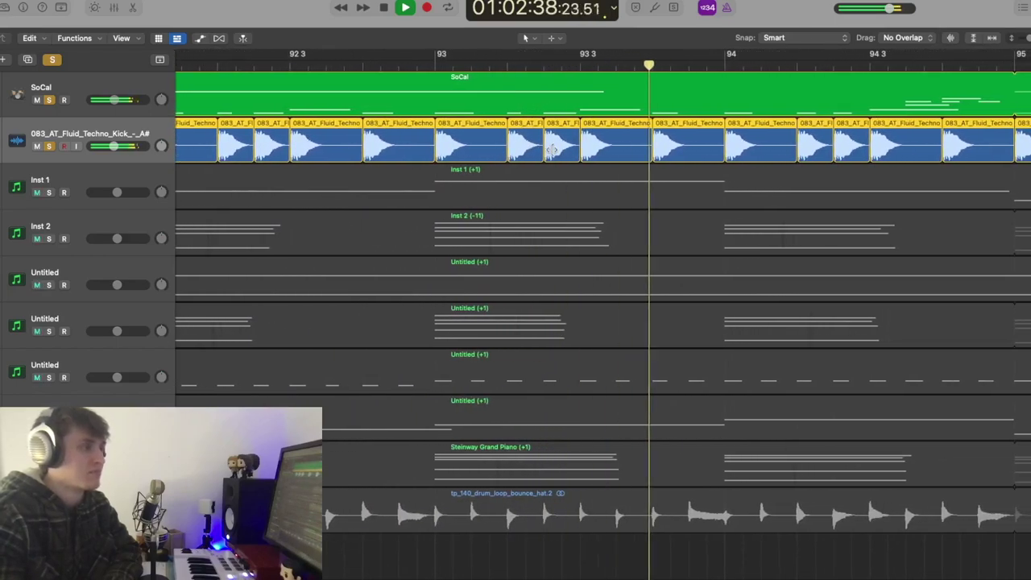
key("space")
Clear the drum and kick solos, solo the Inst 1 track instead, and return the playhead to bar 91.
scroll(551, 149, "down", 5)
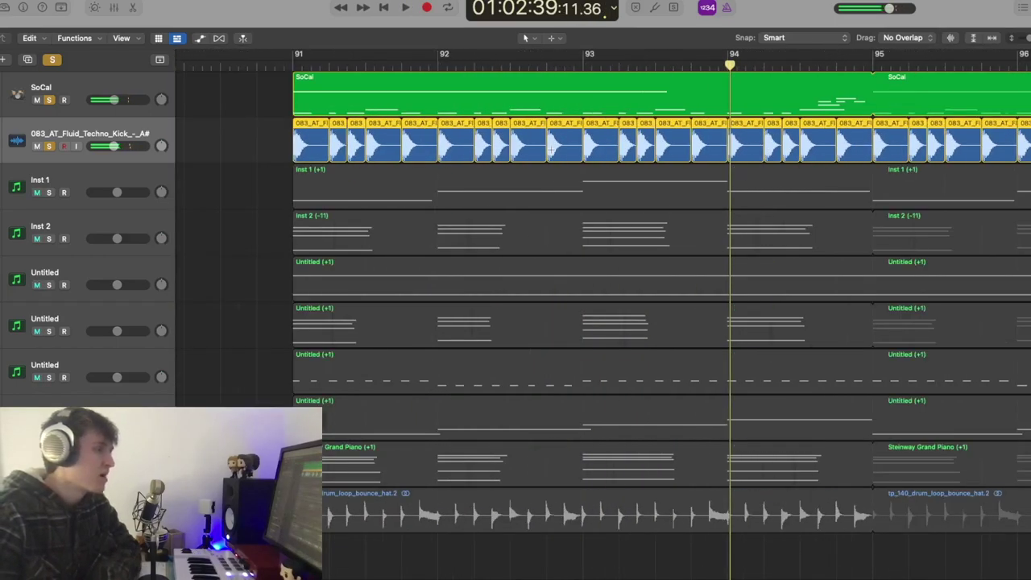
key("super+Left")
key("super+Left")
key("super+Left")
key("super+Up")
key("super+Up")
key("super+Up")
key("super+Up")
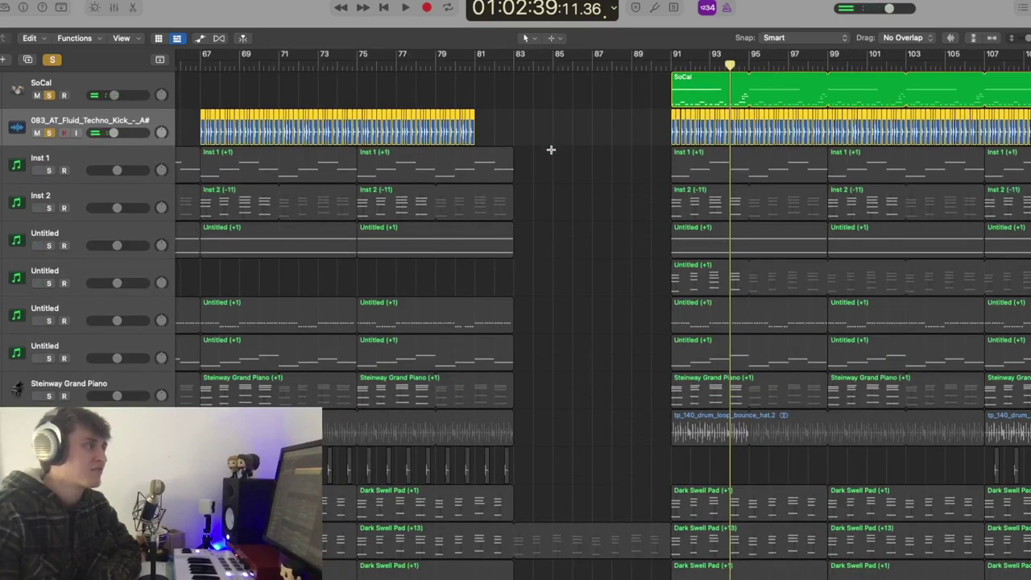
key("super+Up")
key("super+Left")
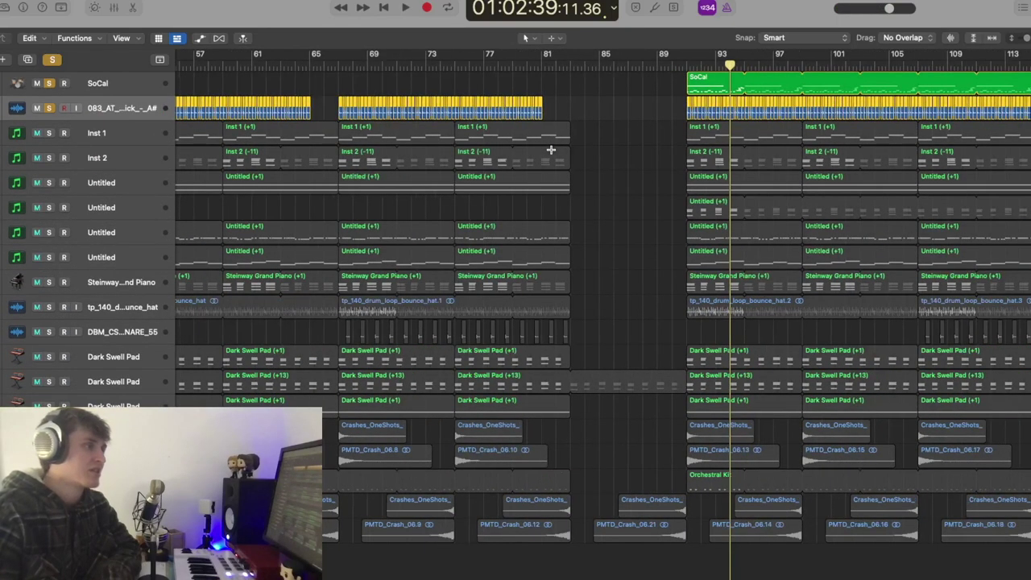
scroll(554, 150, "right", 5)
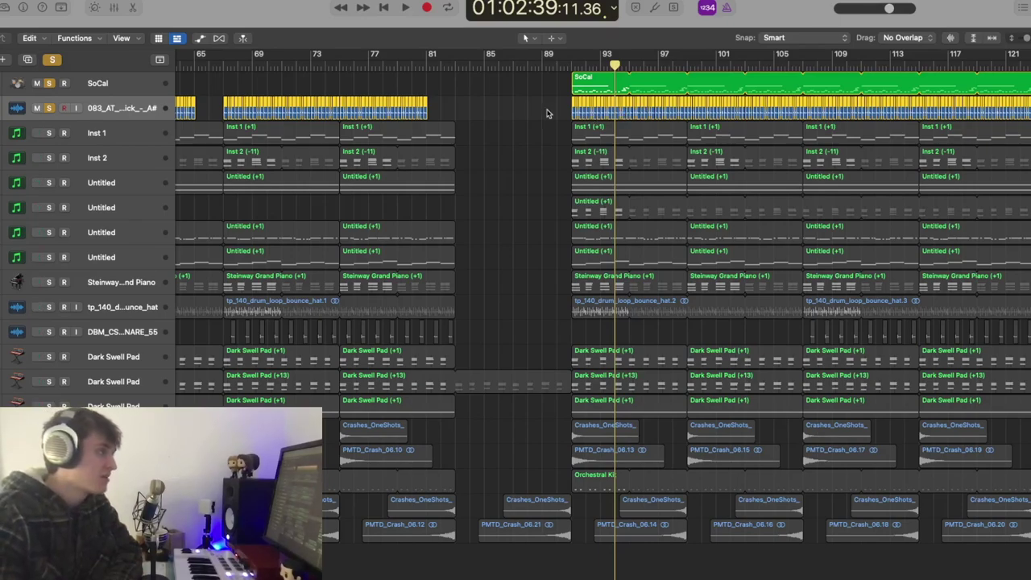
left_click(50, 135)
left_click(49, 107)
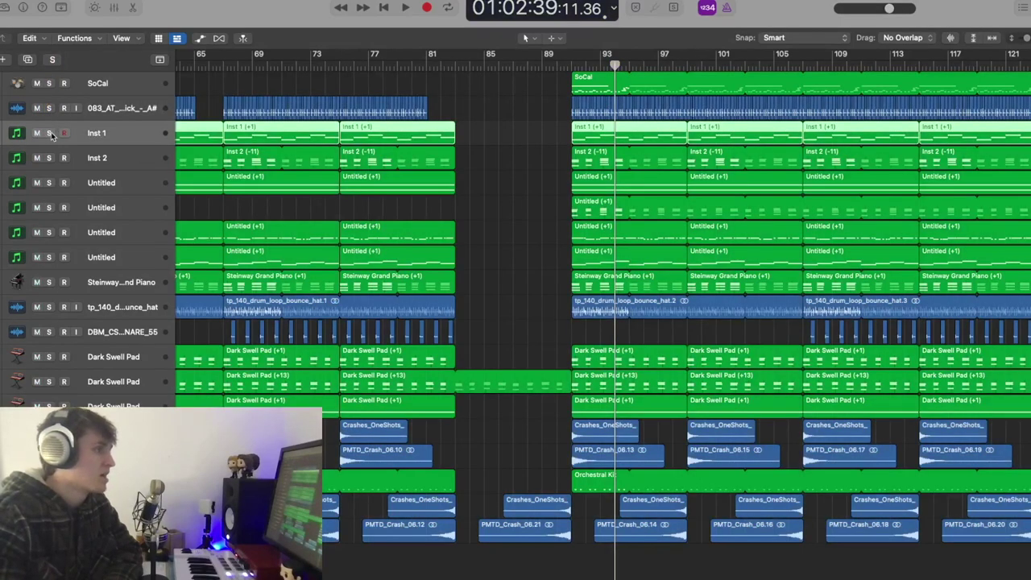
left_click(50, 133)
left_click(570, 65)
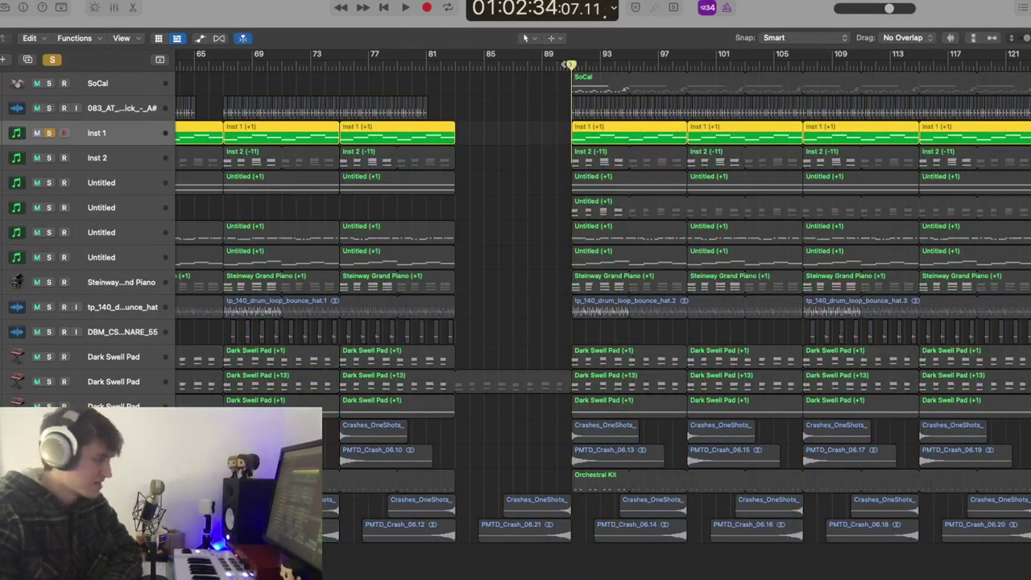
Show the mixer and inspect the Session Strings 2 patch in the Inst 1 track's Kontakt instrument.
key("x")
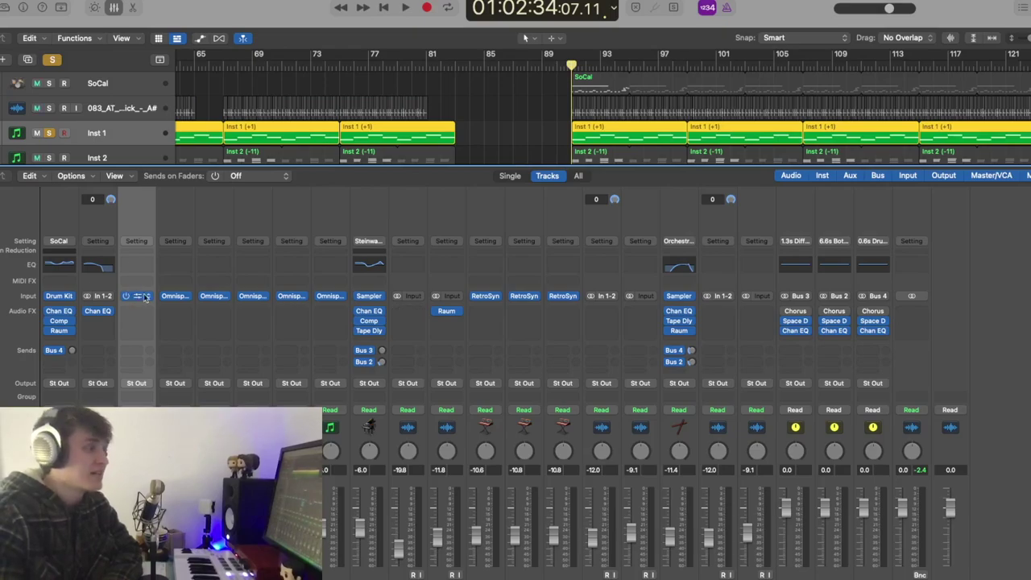
left_click(156, 298)
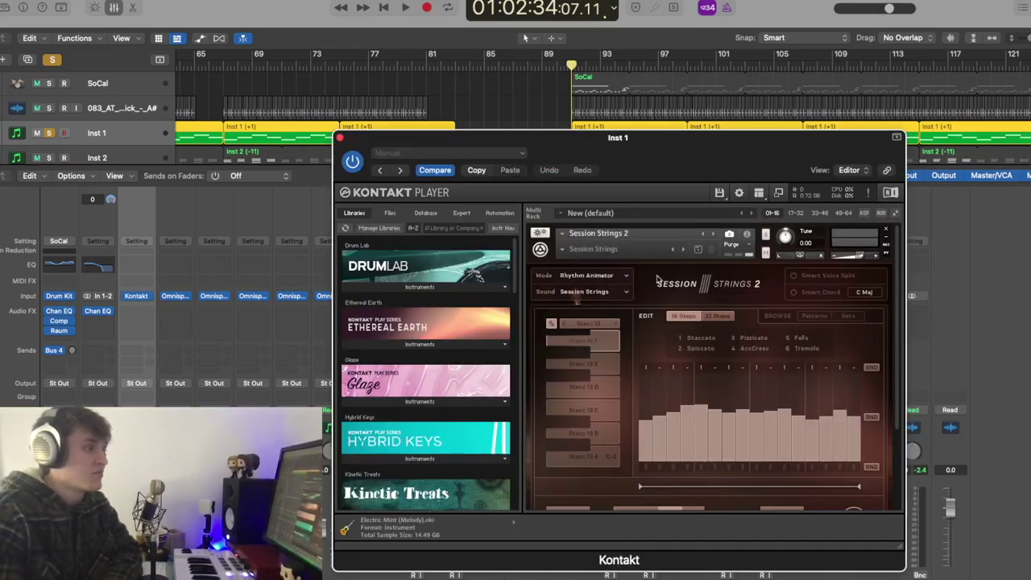
left_click_drag(680, 156, 571, 113)
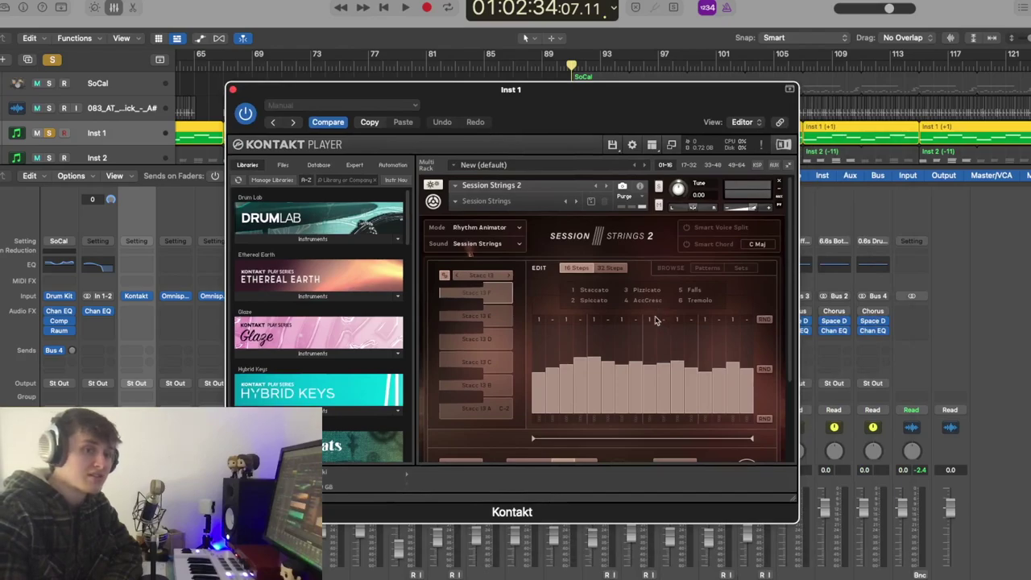
scroll(675, 334, "down", 2)
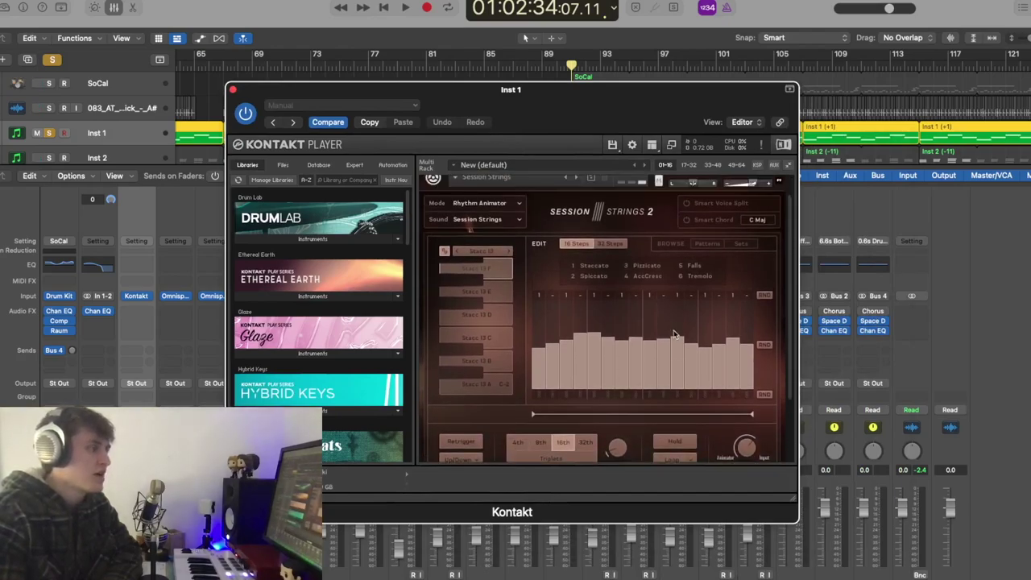
scroll(675, 334, "up", 2)
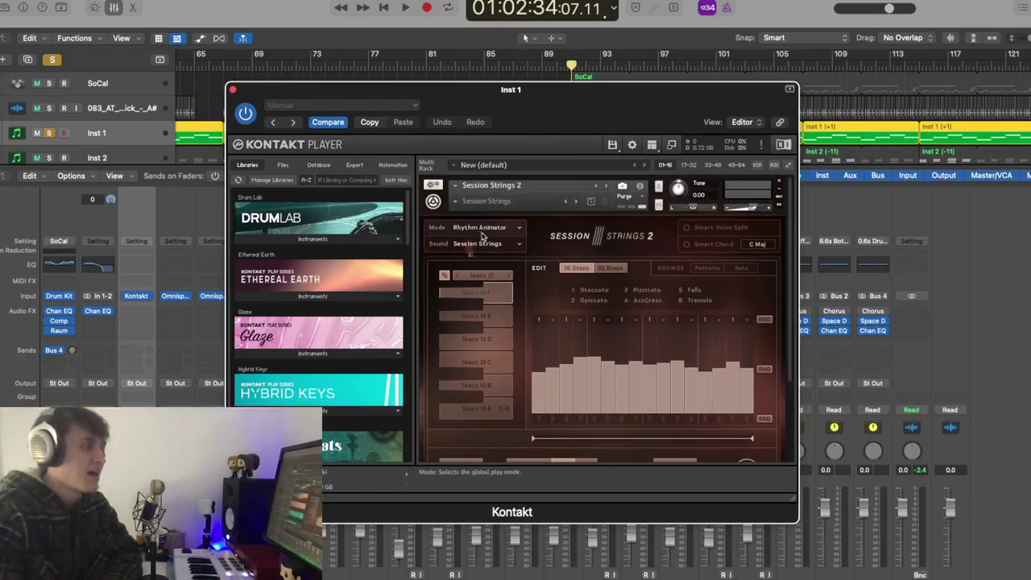
left_click(233, 91)
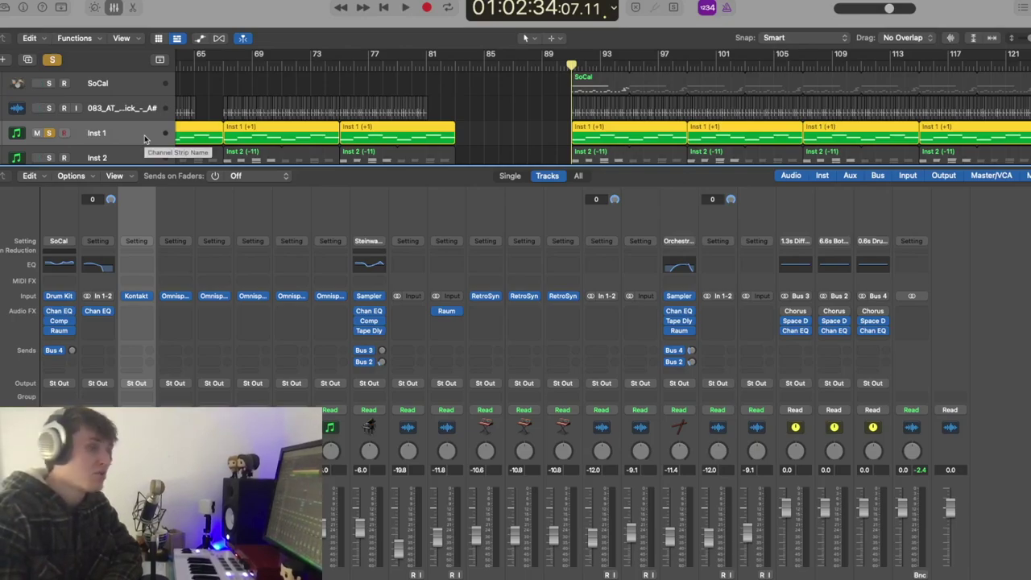
Play the soloed Inst 1 track from bar 91, add the techno kick and SoCal to the solo, and return the playhead to bar 91.
key("space")
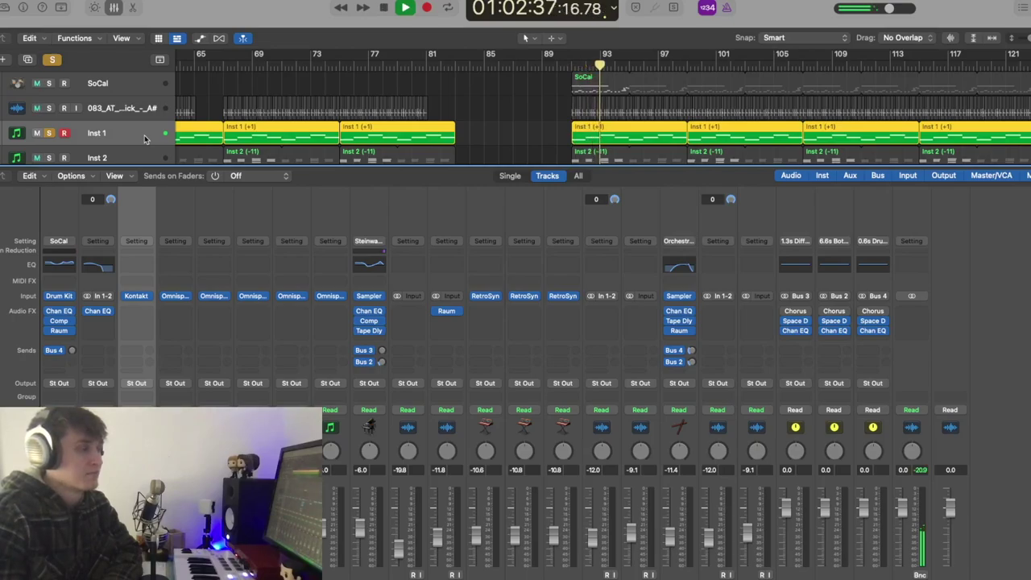
key("space")
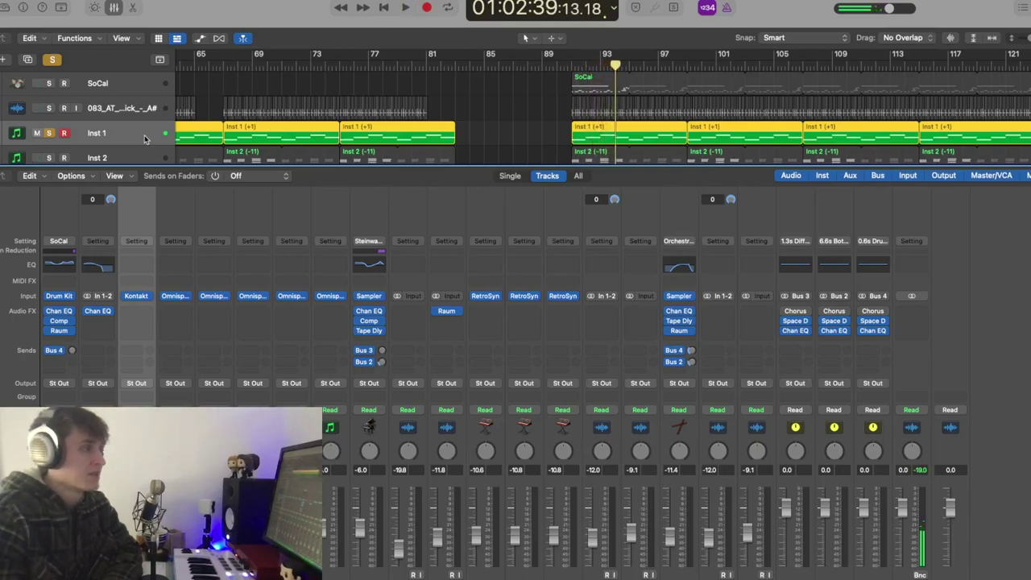
left_click(49, 108)
left_click(49, 83)
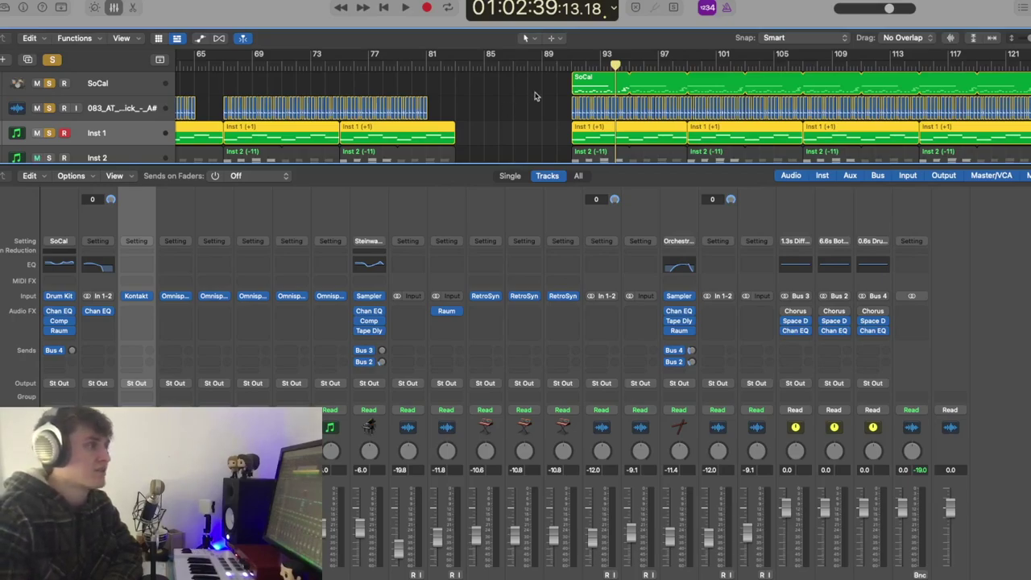
left_click(570, 67)
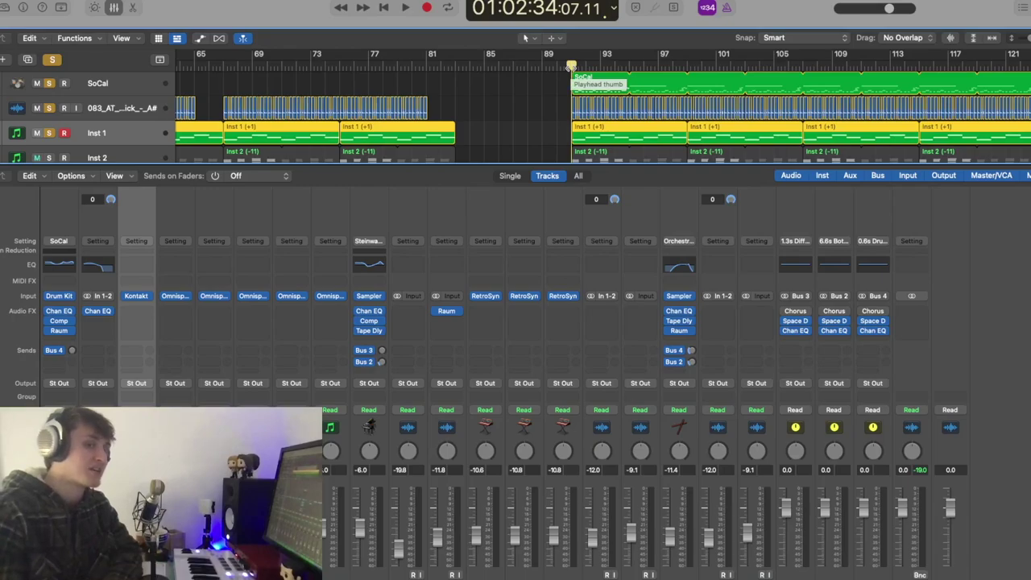
Play the soloed SoCal, techno kick and Inst 1 tracks together from bar 91 and hide the mixer.
key("space")
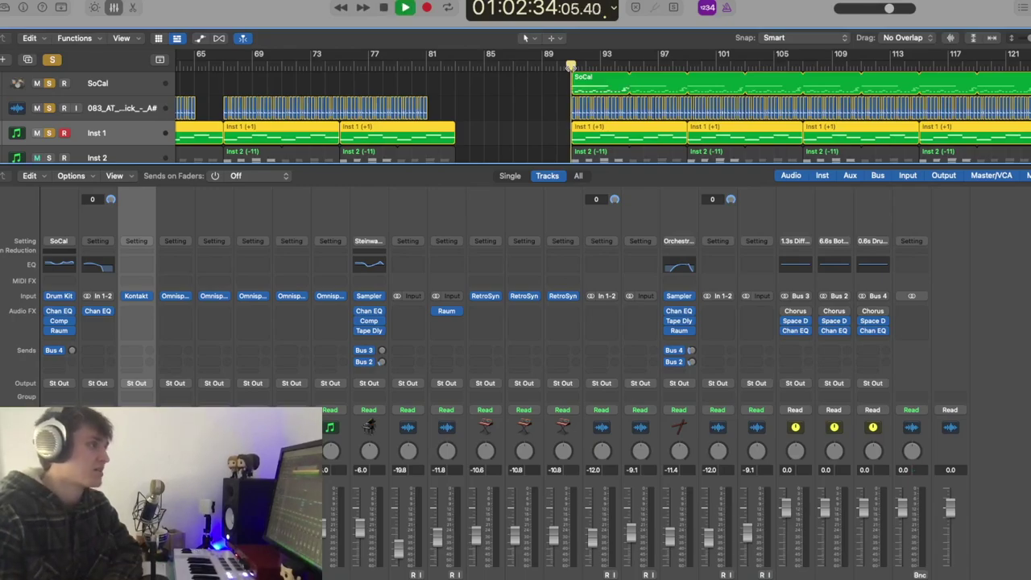
scroll(461, 103, "down", 1)
scroll(461, 103, "up", 1)
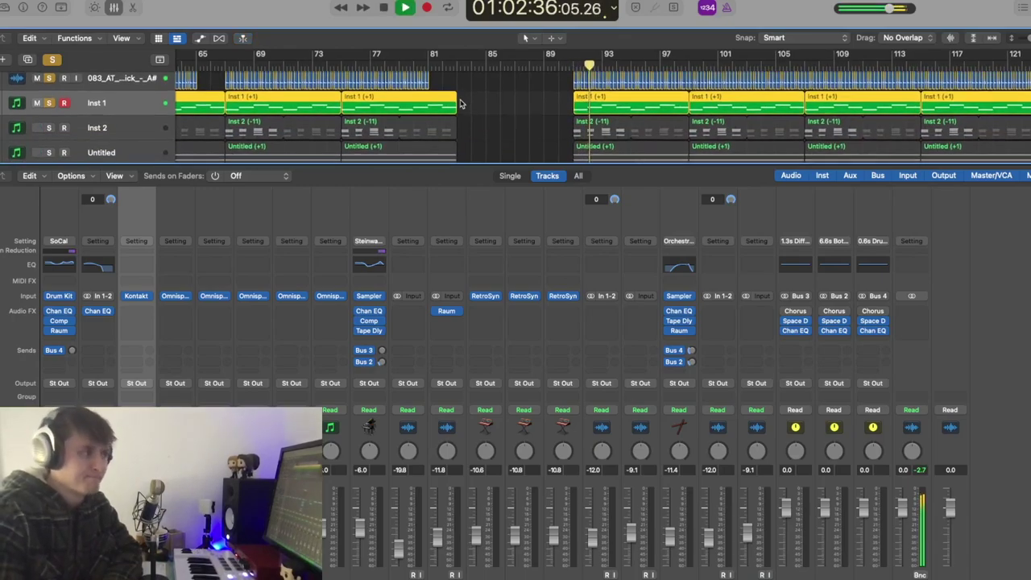
key("x")
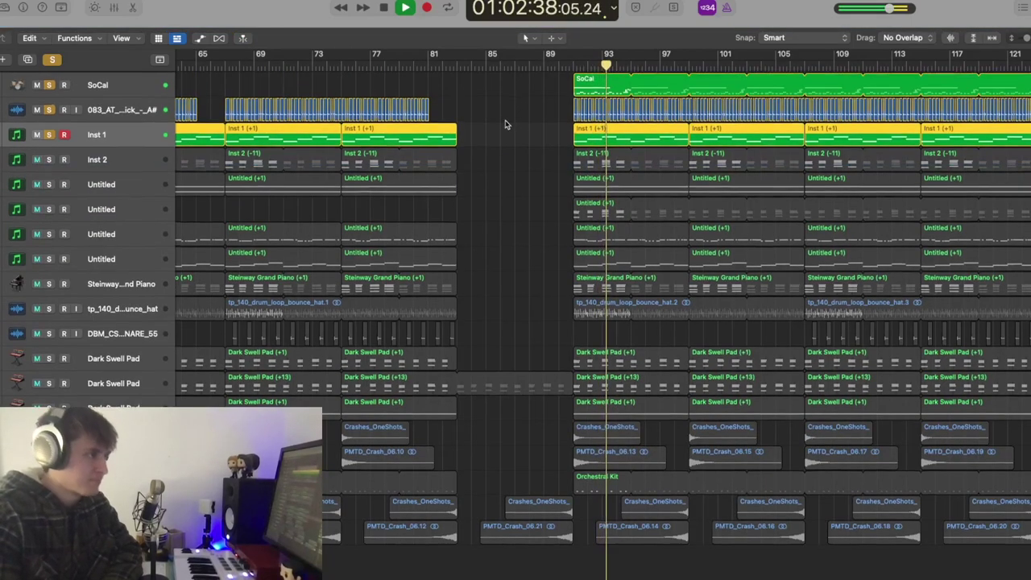
key("space")
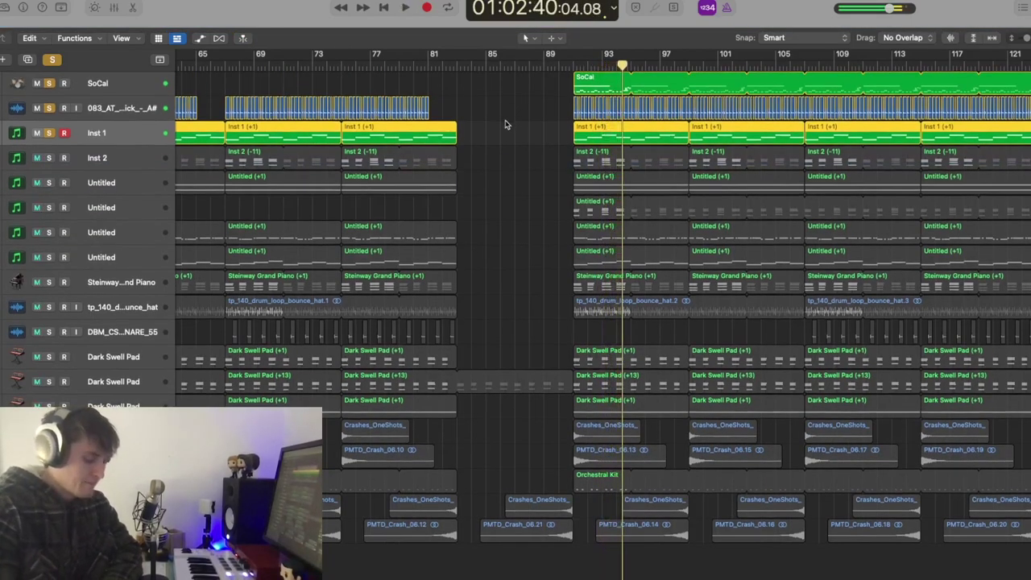
key("x")
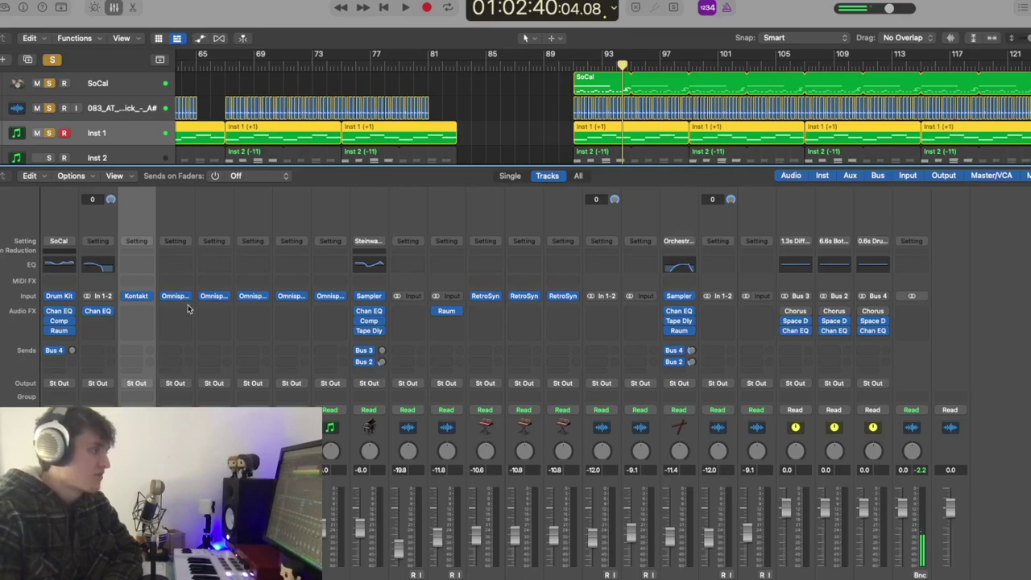
left_click(113, 8)
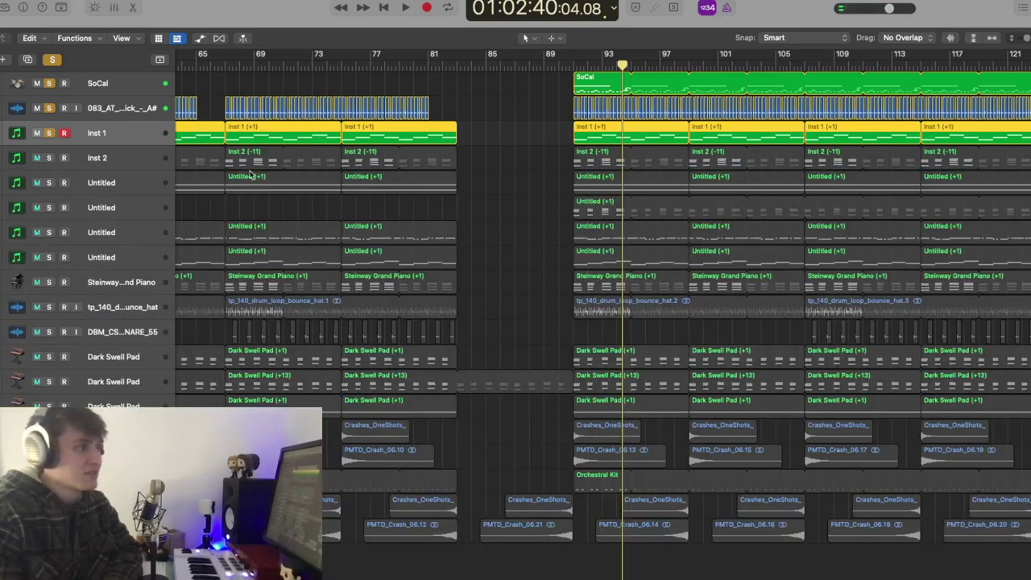
Select the Inst 2 track and solo it in place of SoCal, the techno kick and Inst 1.
left_click(97, 158)
left_click_drag(52, 134, 52, 85)
left_click(49, 158)
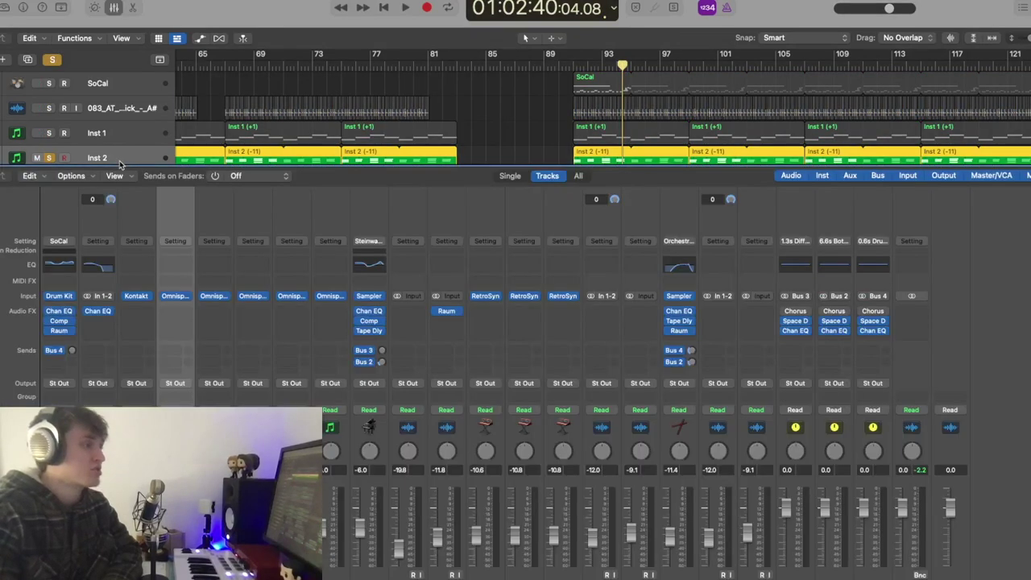
Show the mixer and inspect the effects and the A and B layers of Inst 2's Hollywood Studio String Section patch in Omnisphere.
key("x")
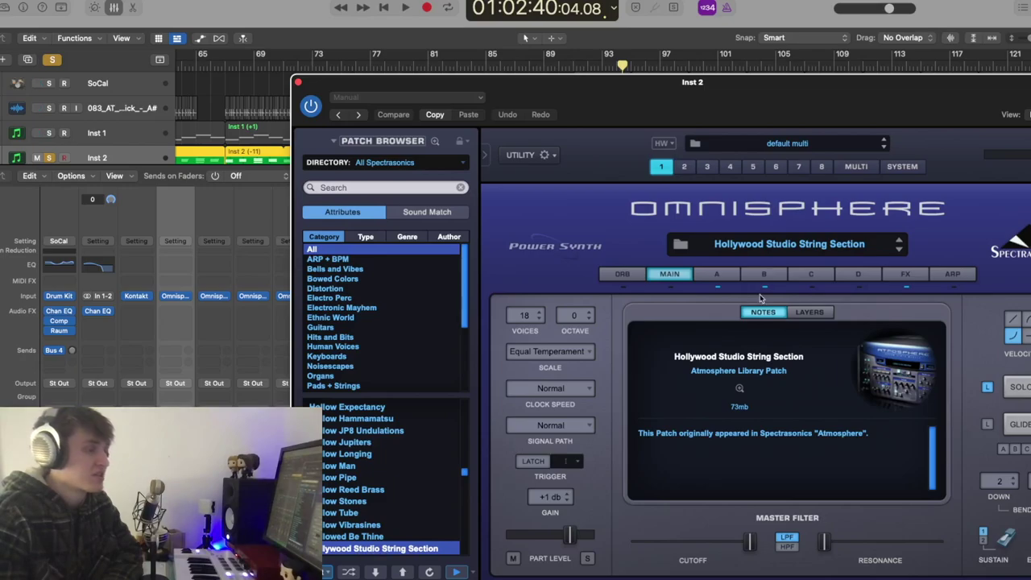
left_click(906, 276)
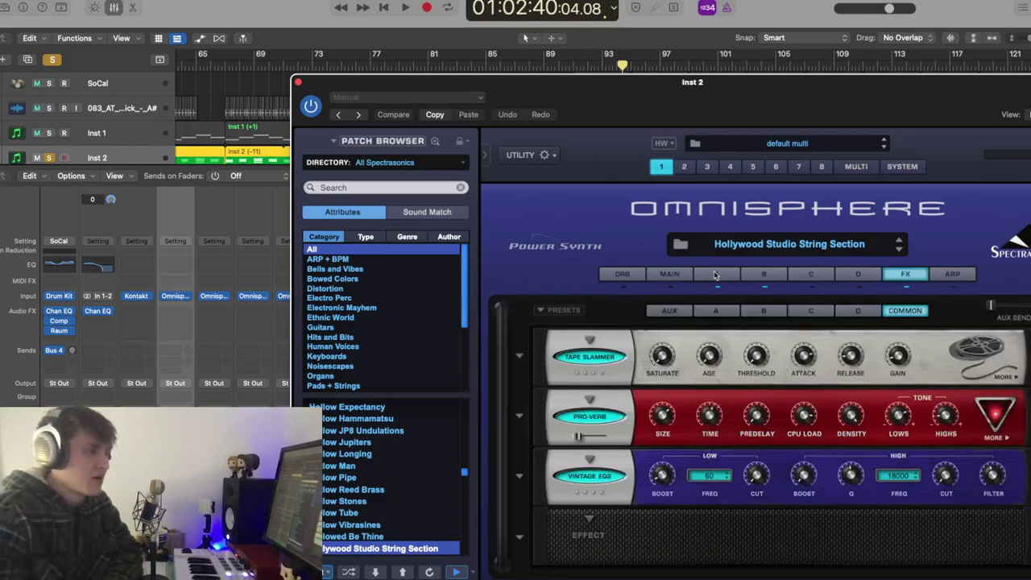
left_click(755, 273)
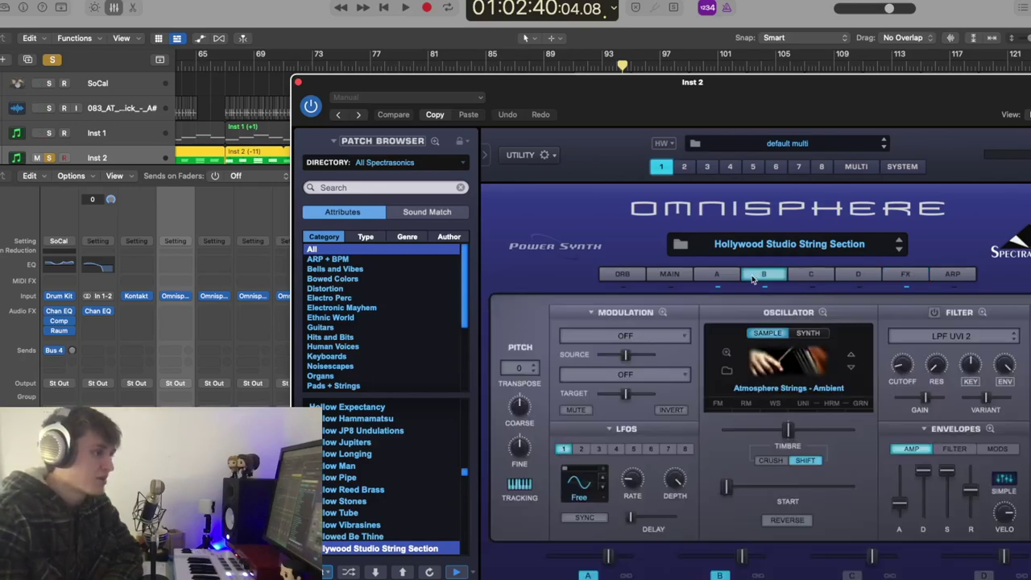
left_click(719, 275)
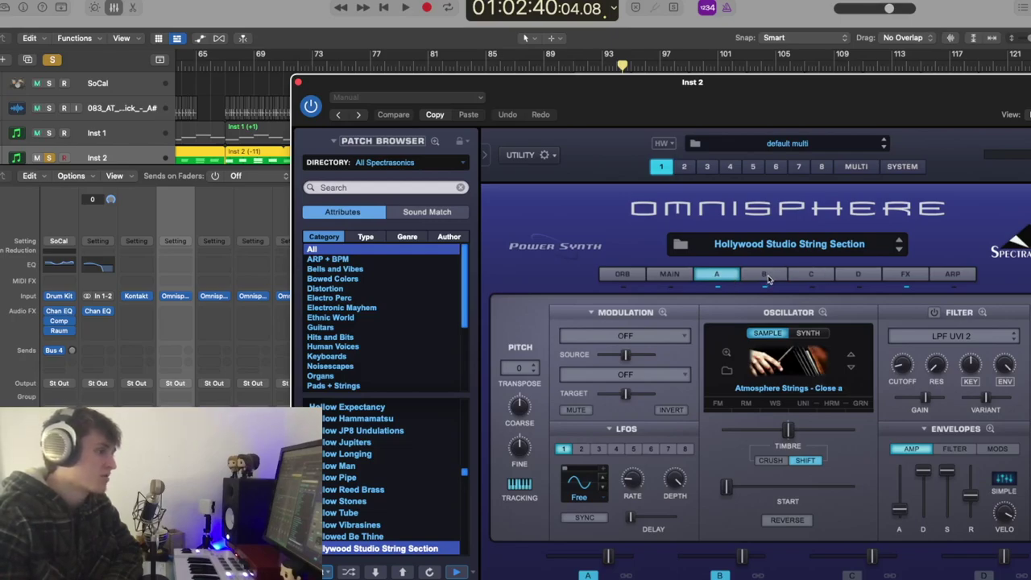
left_click(765, 276)
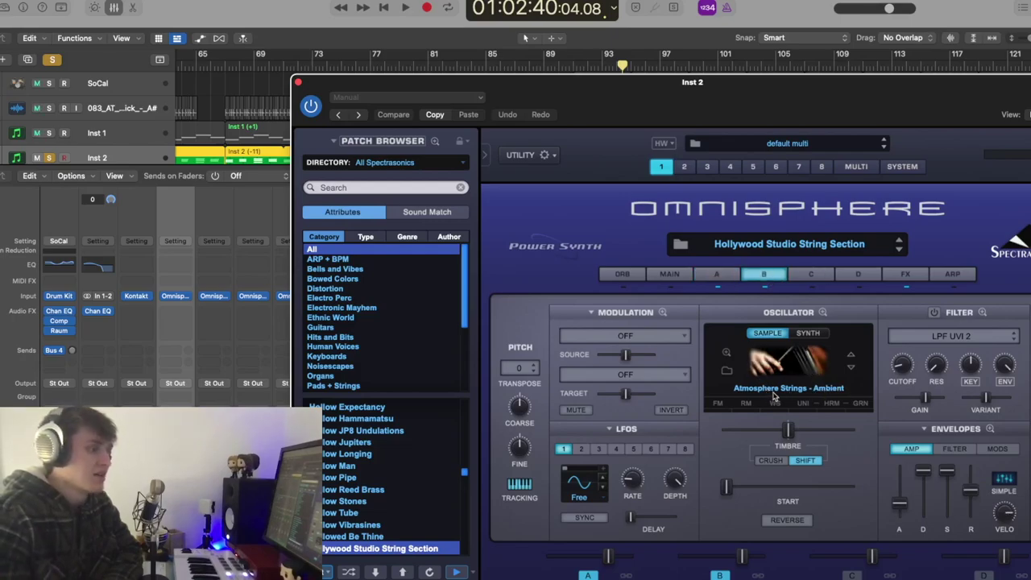
left_click(720, 275)
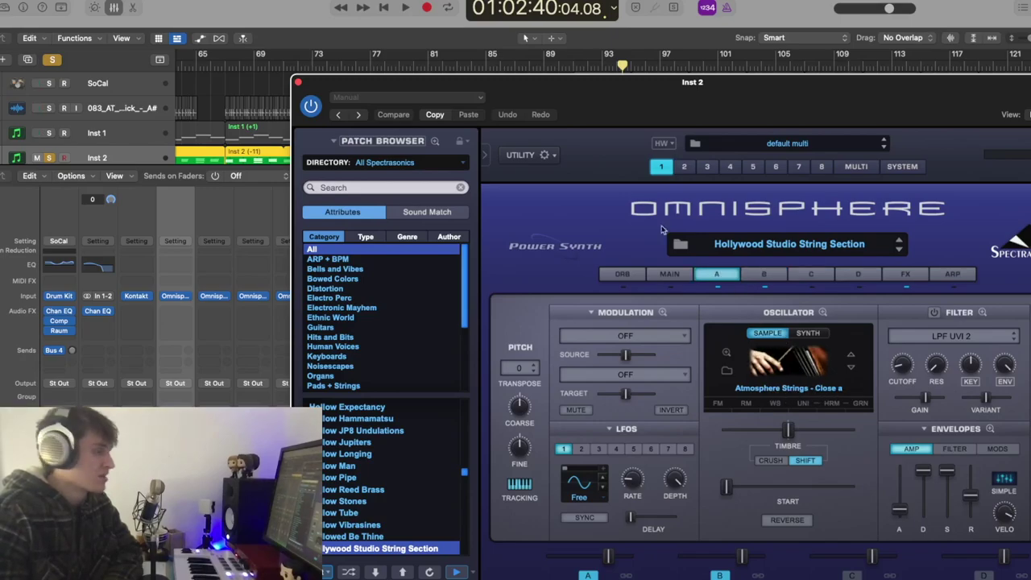
left_click(300, 83)
Play the soloed Inst 2 strings from bar 91.
scroll(348, 105, "down", 3)
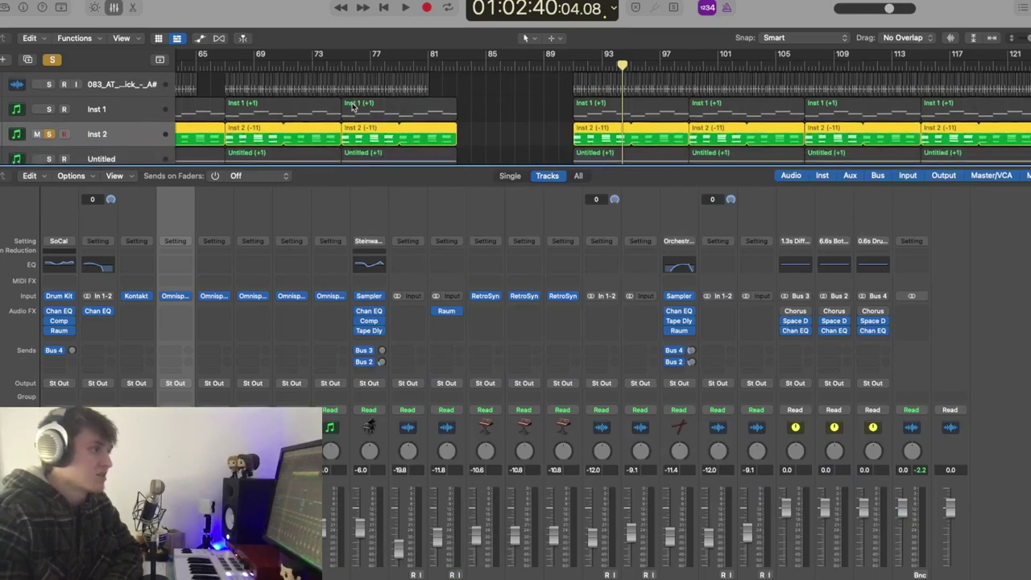
left_click(570, 66)
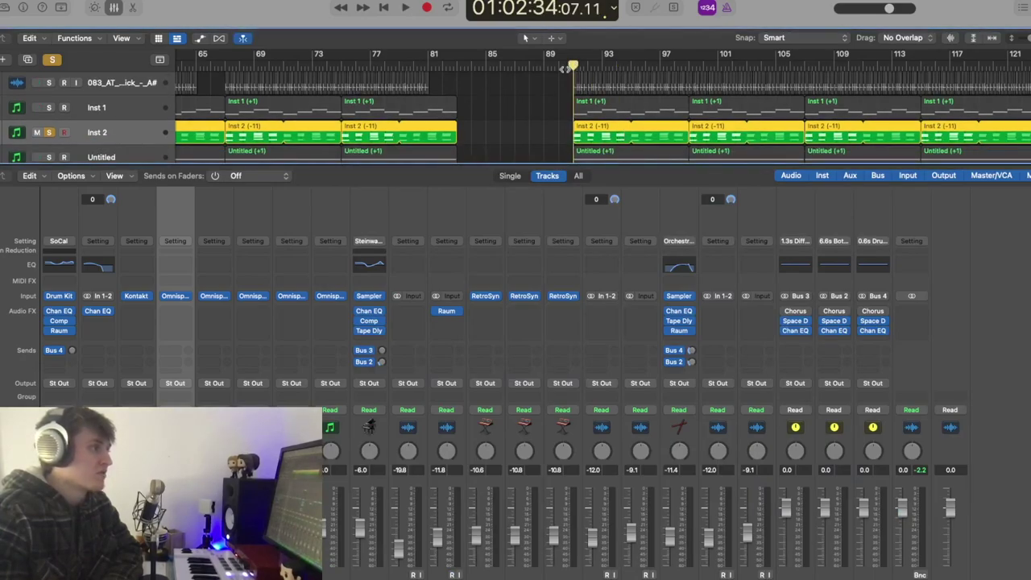
left_click(64, 132)
key("space")
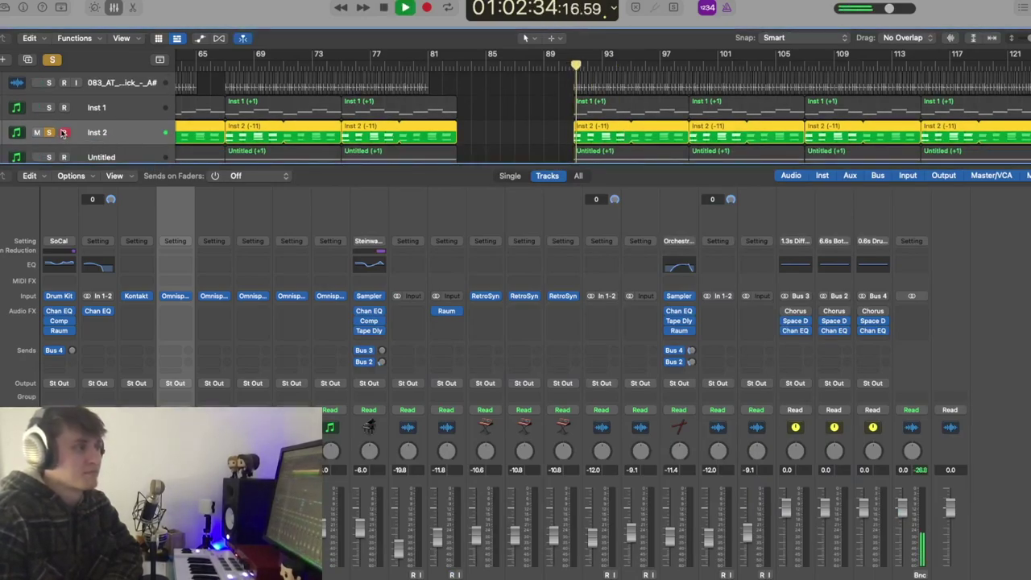
scroll(89, 132, "down", 2)
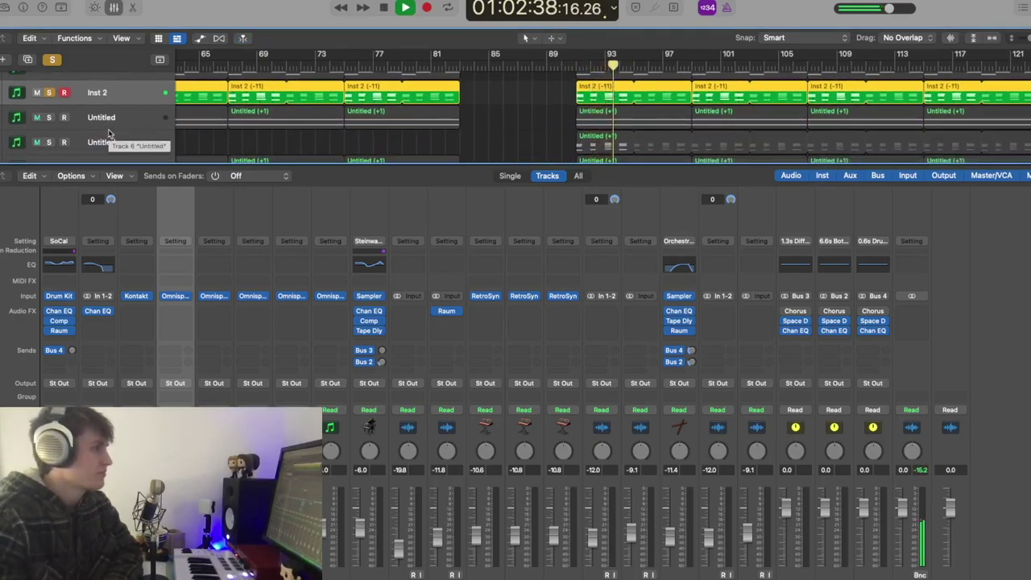
key("space")
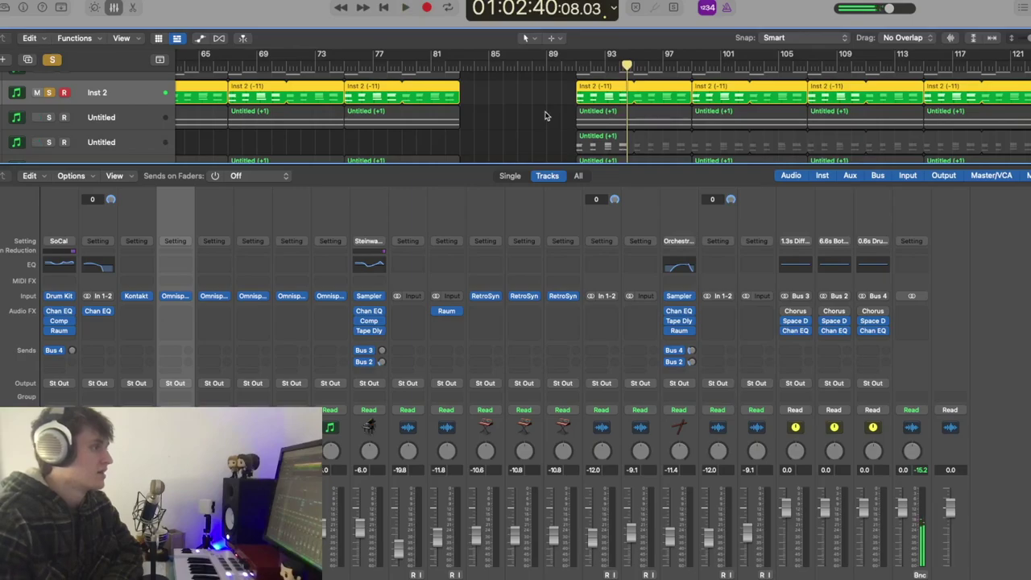
Add the two Untitled tracks directly below Inst 2 to the solo and play all three from bar 91.
left_click_drag(49, 118, 49, 141)
left_click(569, 67)
key("space")
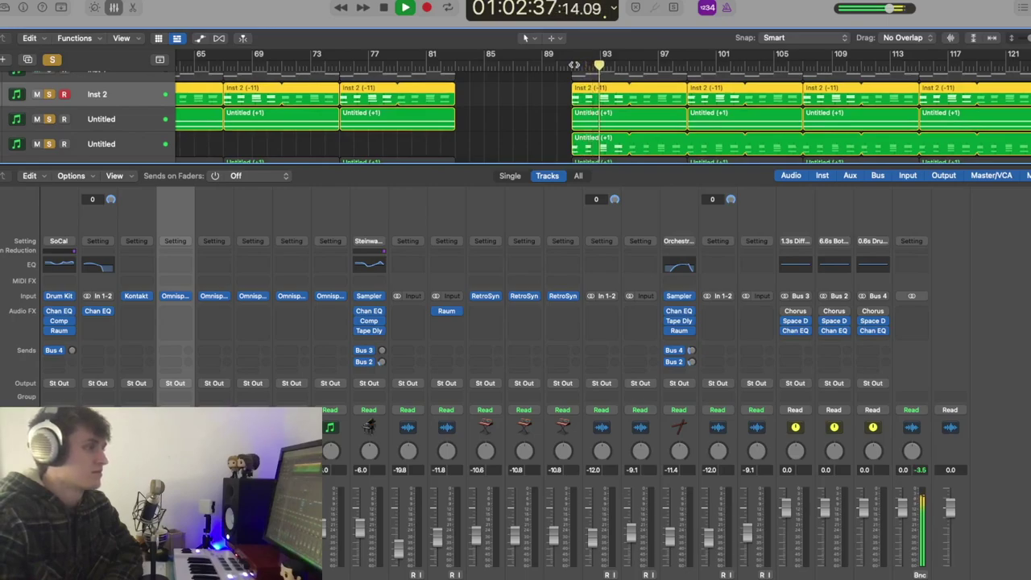
scroll(573, 65, "left", 1)
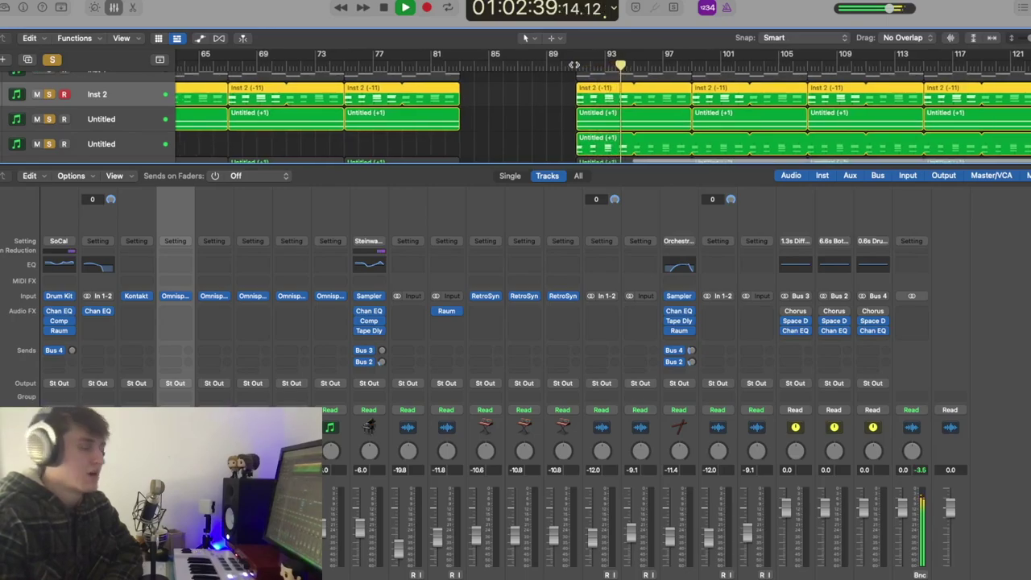
key("space")
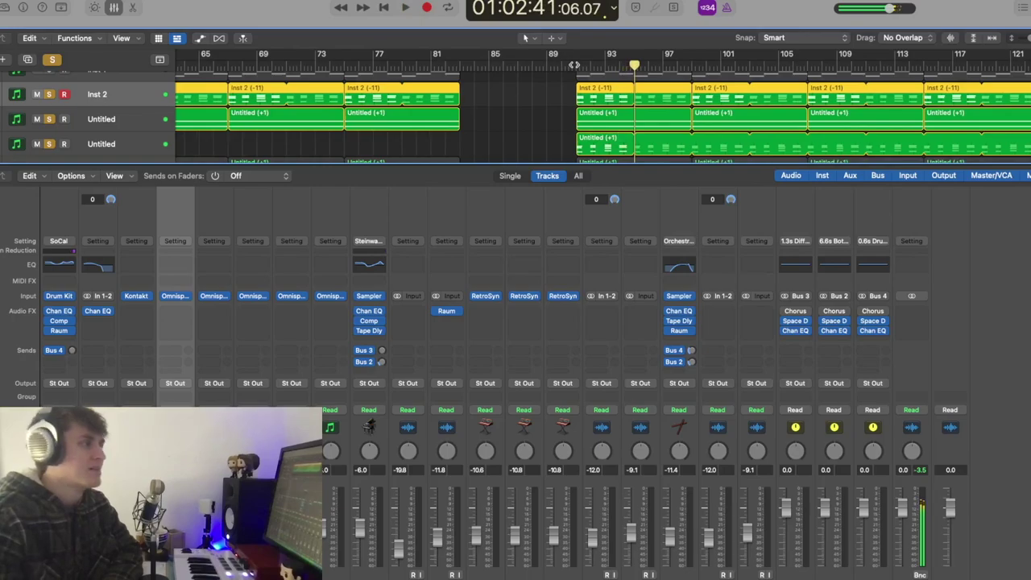
scroll(305, 131, "up", 1)
scroll(623, 137, "down", 2)
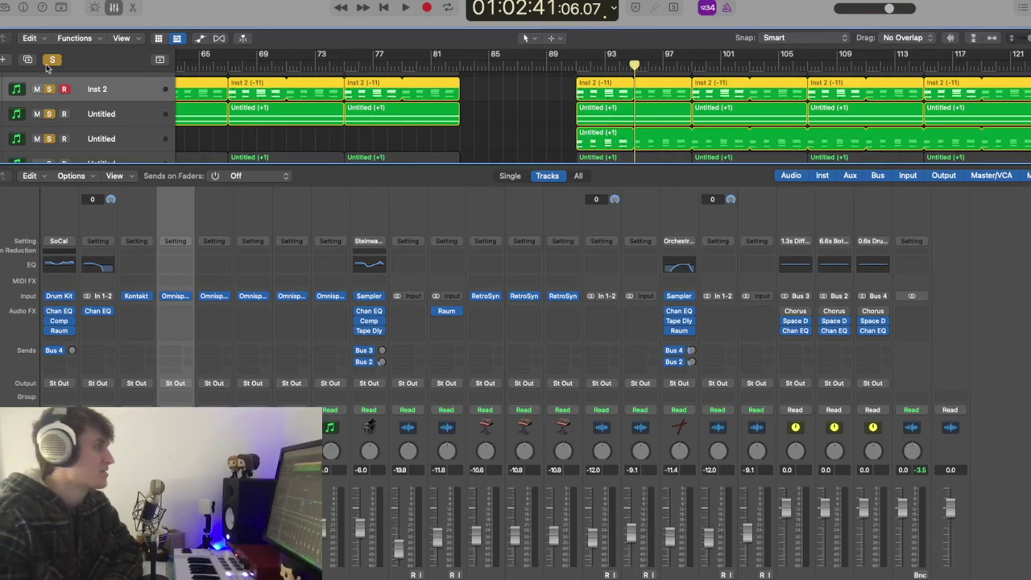
Hide the mixer, add the remaining two Untitled tracks above the Steinway piano to the solo, and play the group from bar 91.
scroll(477, 131, "down", 2)
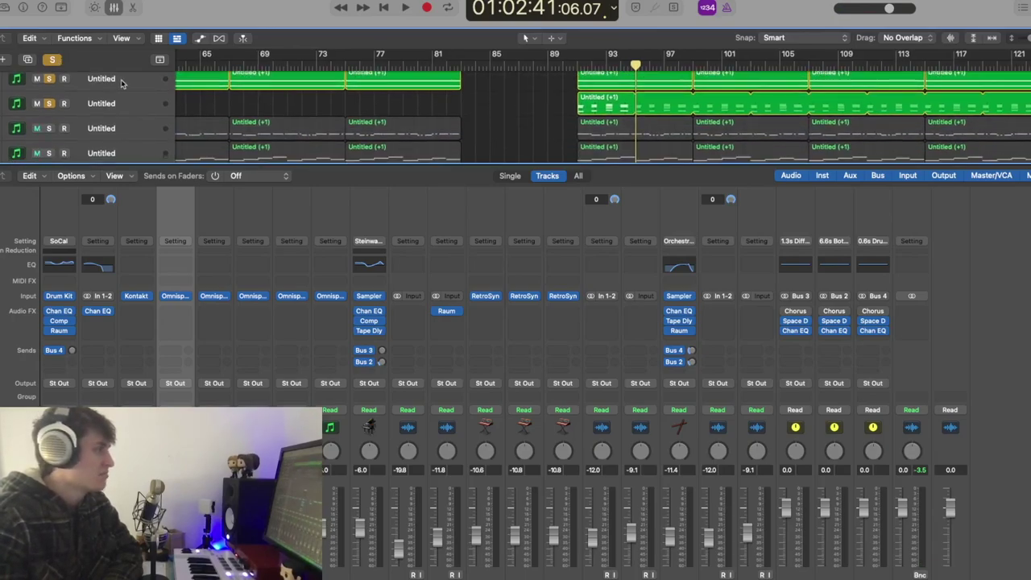
left_click(49, 128)
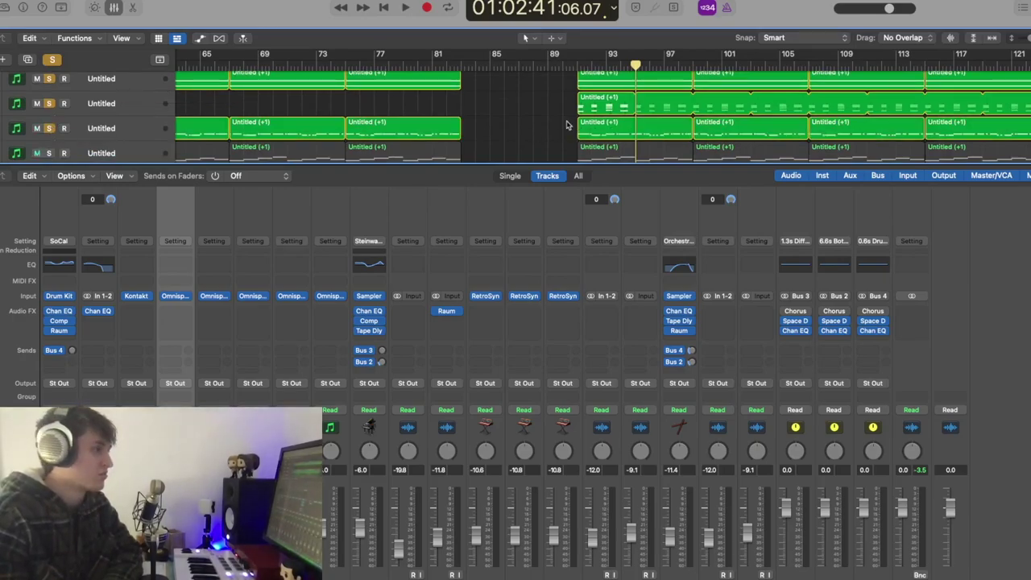
left_click(574, 68)
scroll(194, 95, "down", 2)
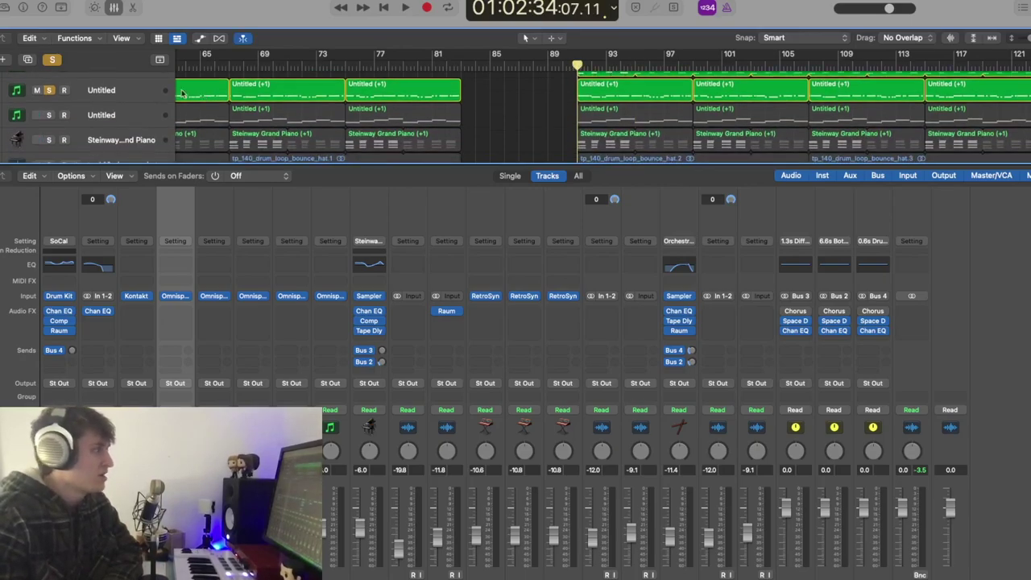
left_click(114, 7)
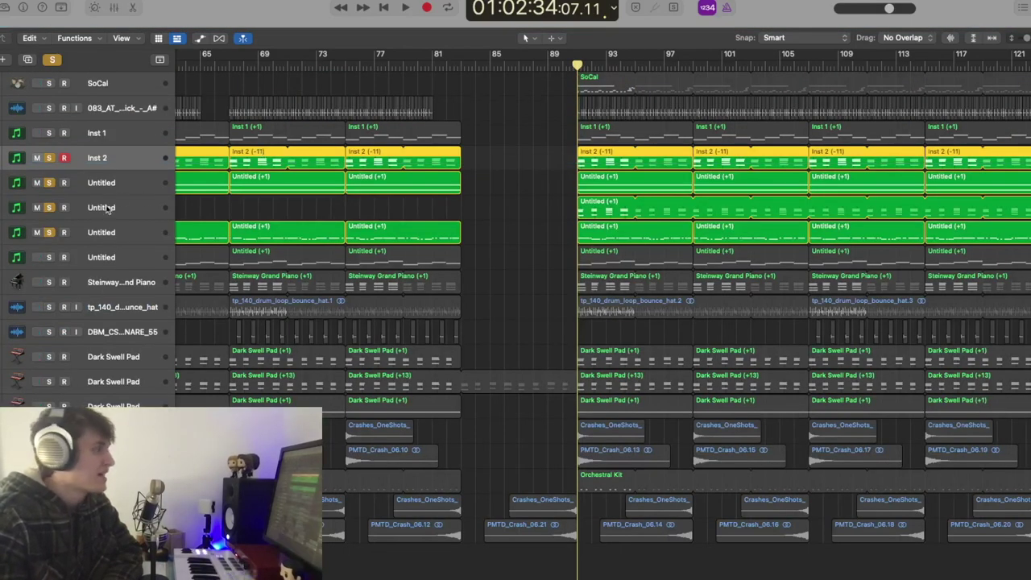
left_click(49, 257)
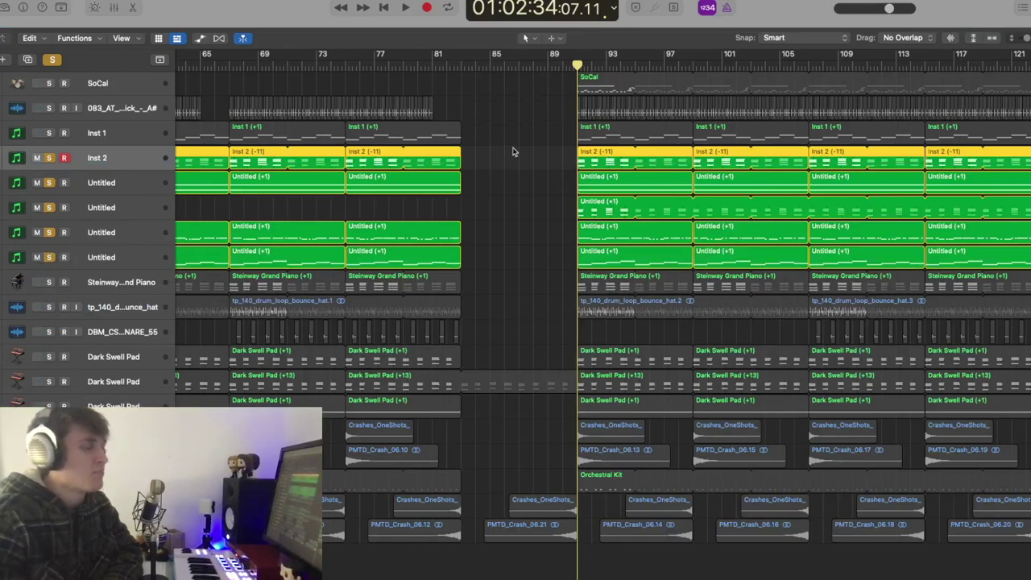
key("space")
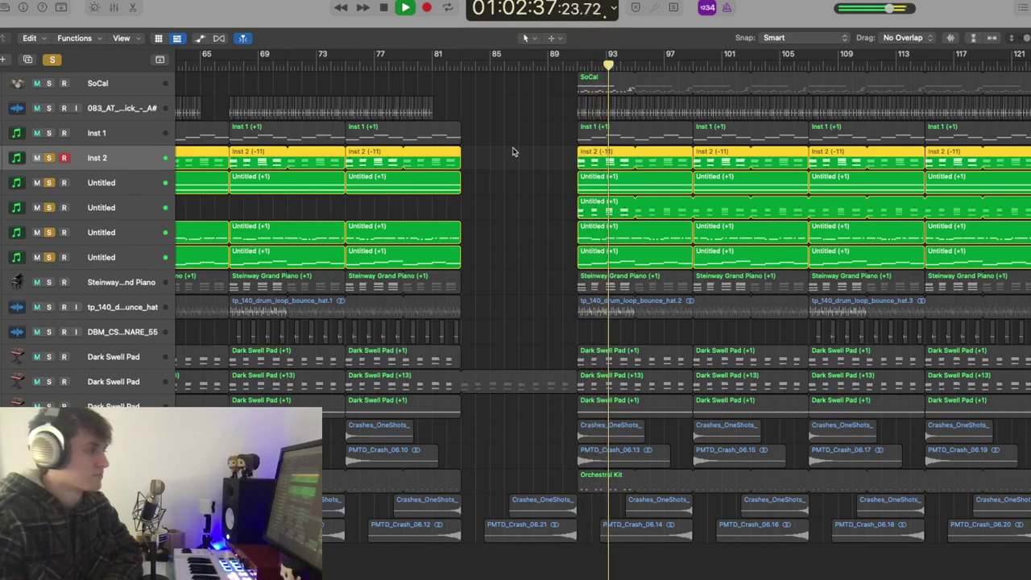
key("space")
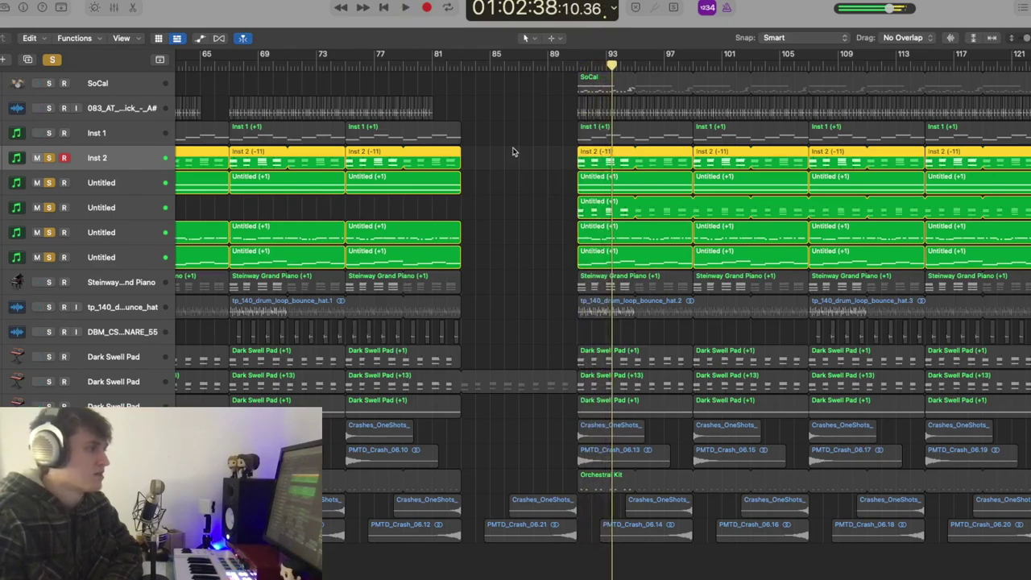
Add Inst 1 to the soloed group and return the playhead to bar 91.
left_click(49, 134)
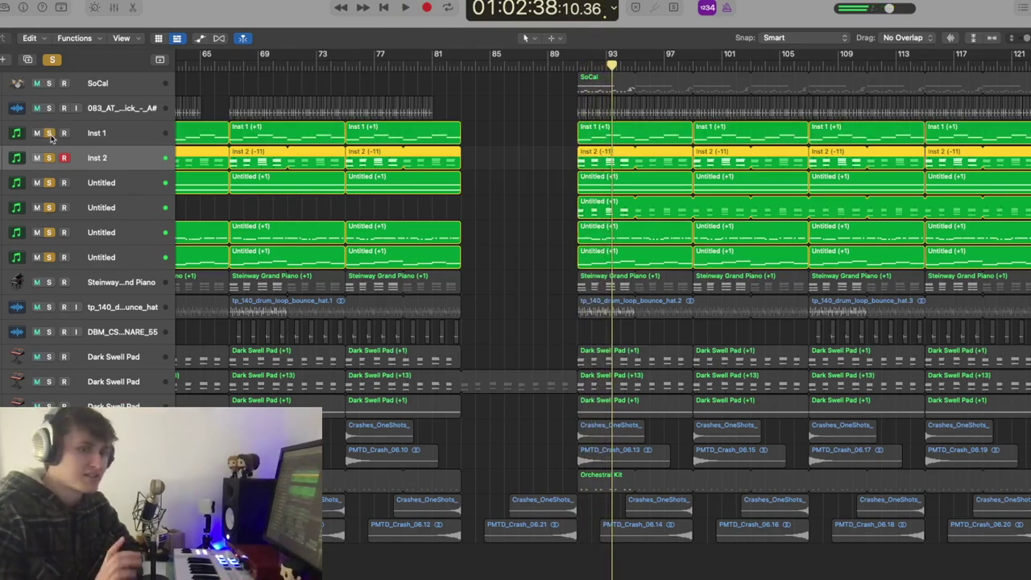
left_click(575, 69)
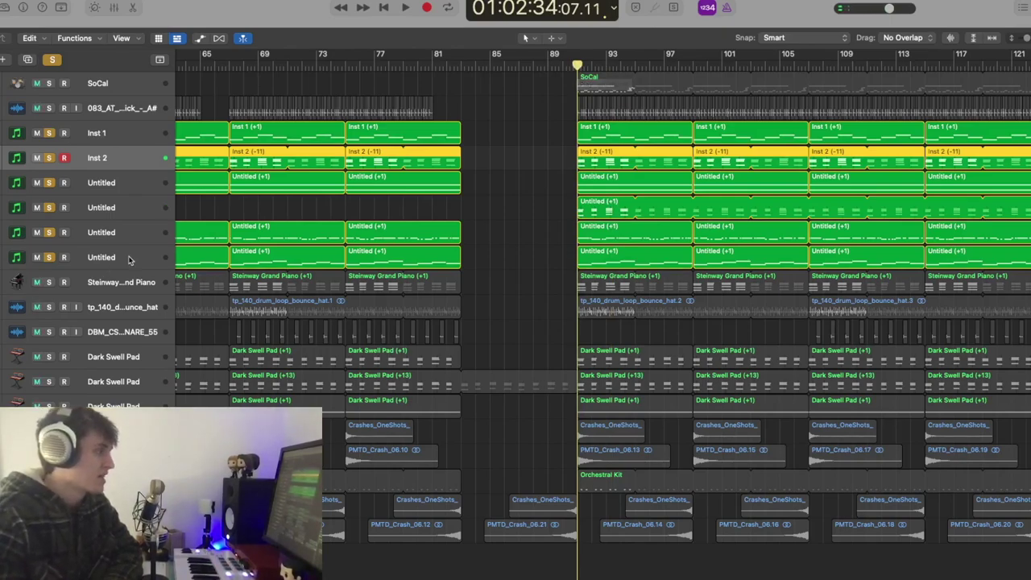
Review the Omnisphere patch on the Untitled track directly above the Steinway piano, then close the plugin and hide the mixer.
left_click(97, 264)
key("x")
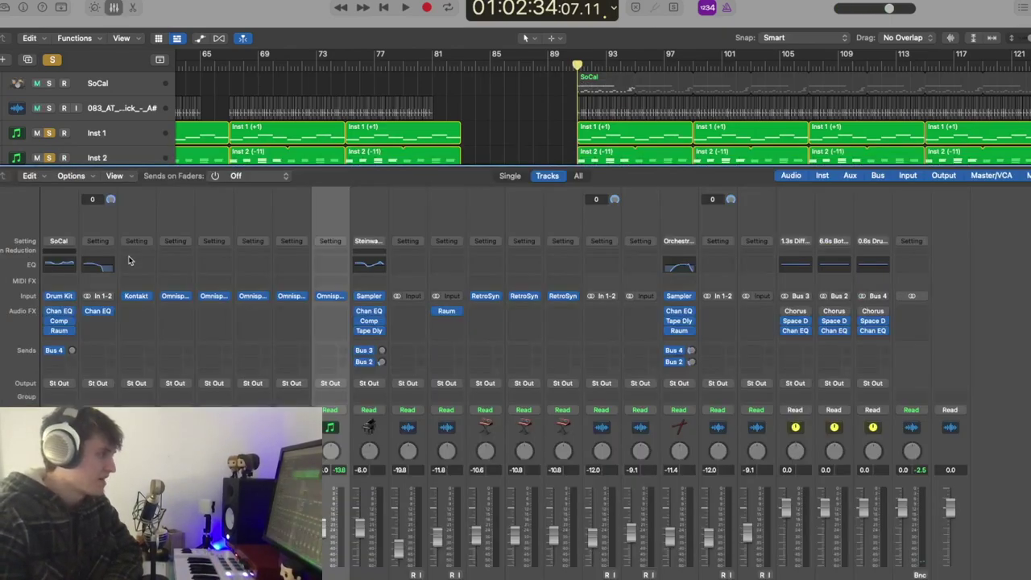
left_click(331, 296)
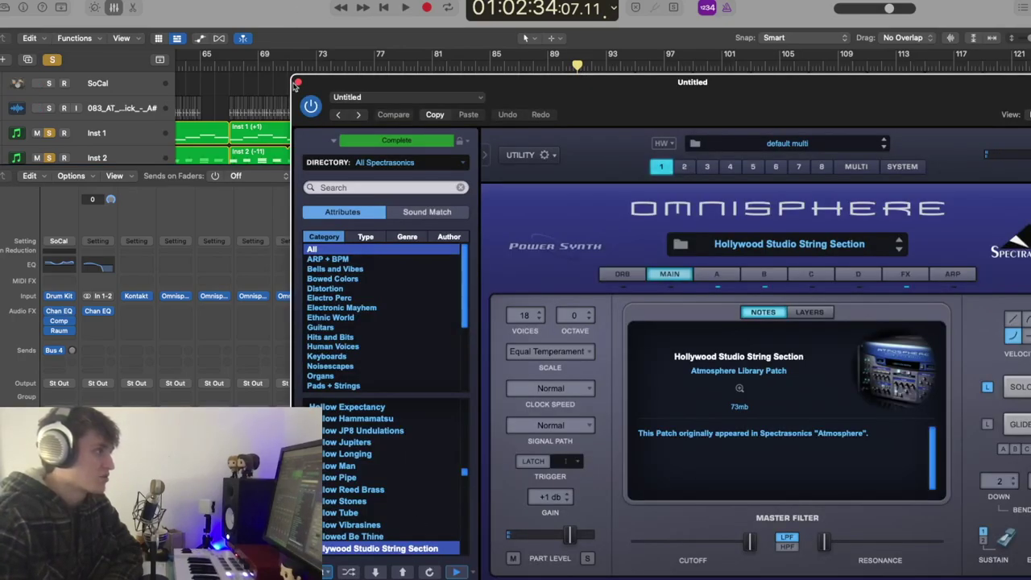
left_click(297, 83)
key("x")
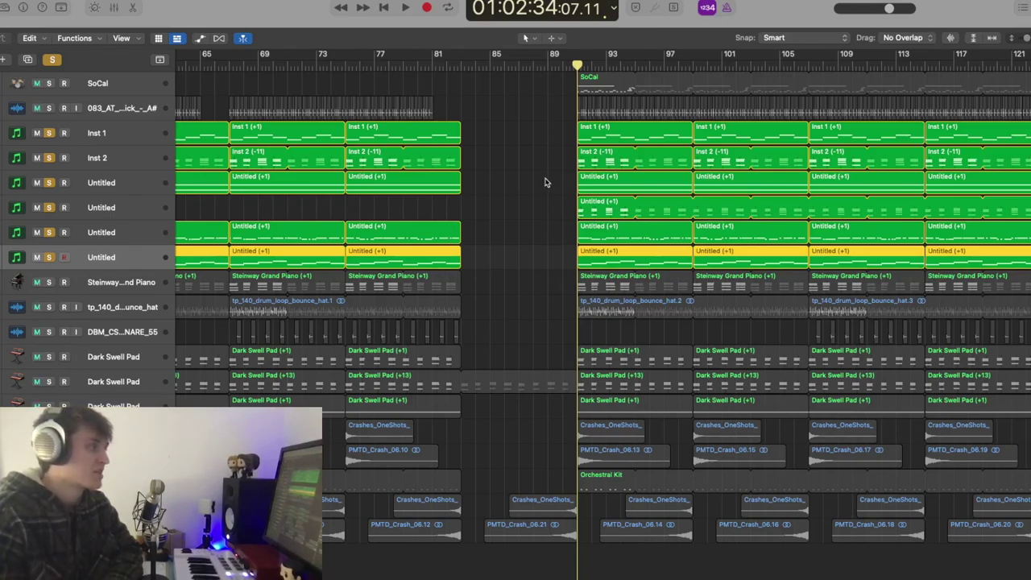
Play the soloed group from bar 91 and add the SoCal drums and the 083_AT kick track to the solo.
key("space")
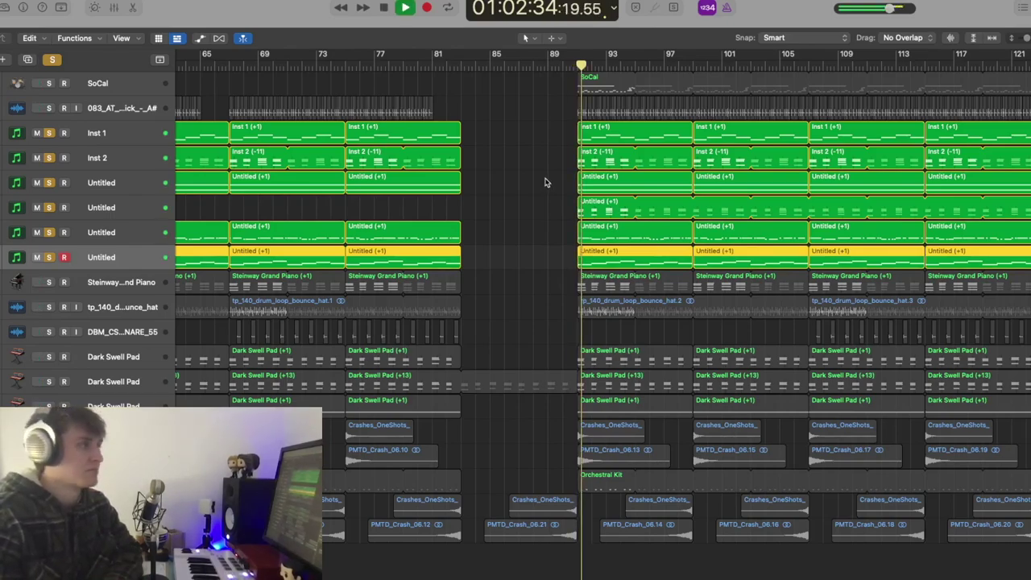
left_click_drag(49, 84, 49, 108)
scroll(214, 111, "right", 1)
scroll(472, 166, "right", 1)
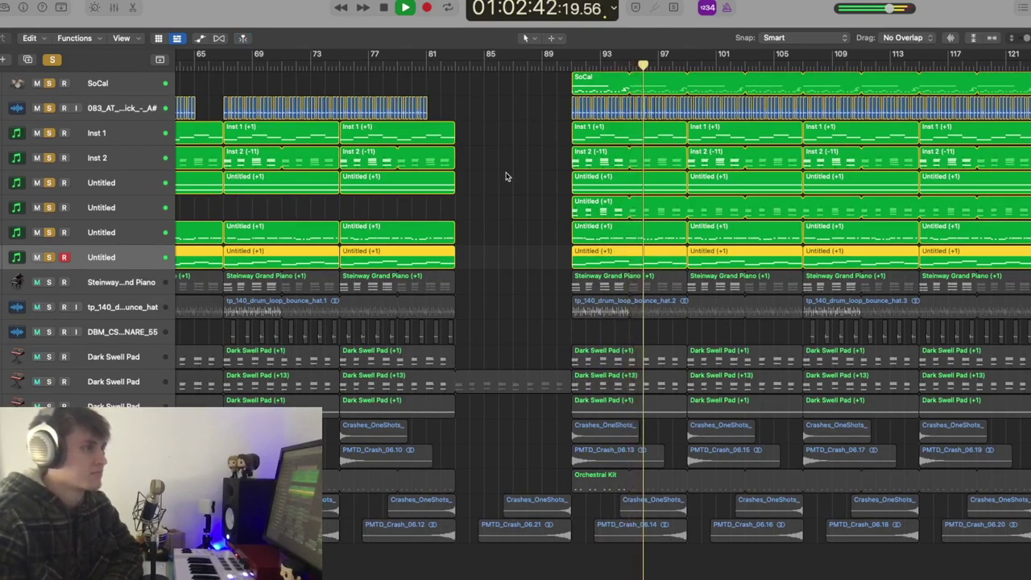
key("space")
key("x")
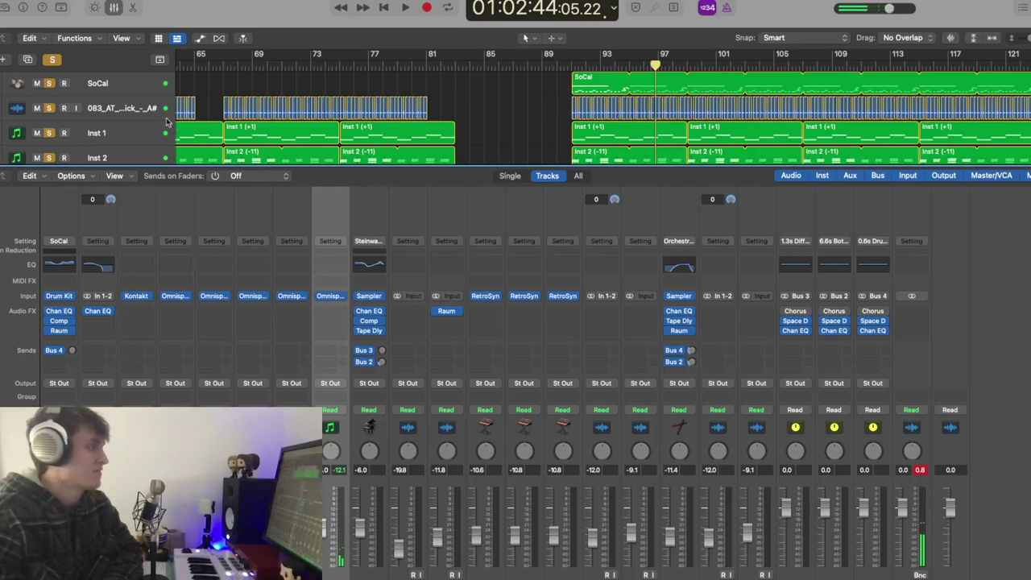
left_click(115, 8)
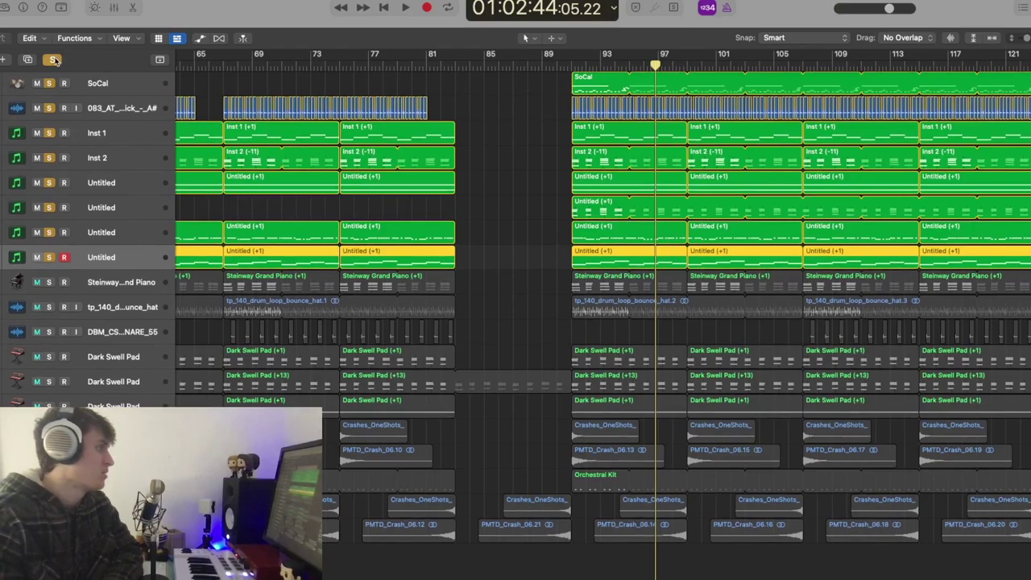
Clear all solos, then solo and select the Steinway Grand Piano track.
left_click(53, 60)
left_click(48, 282)
left_click(103, 279)
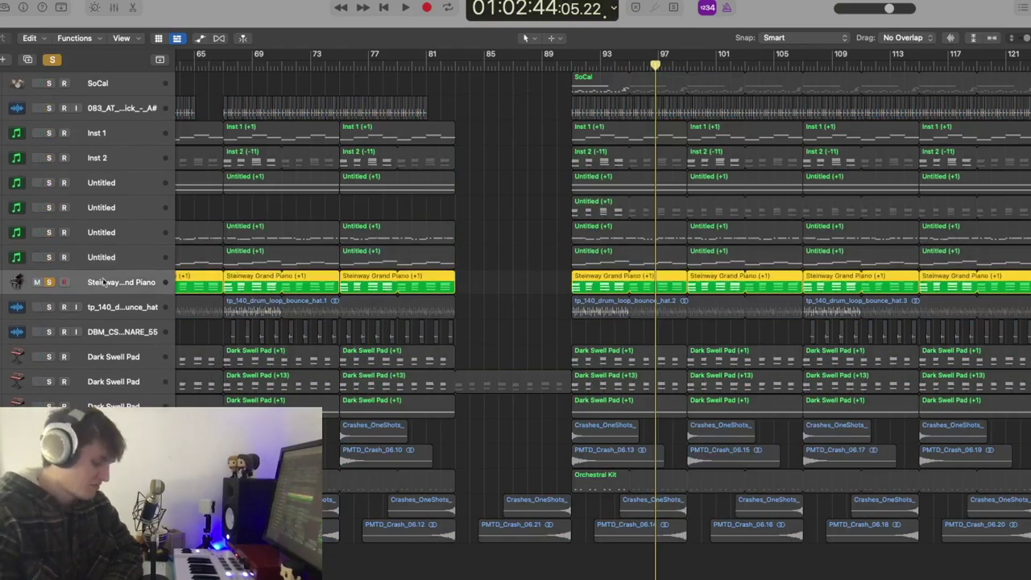
key("x")
key("x")
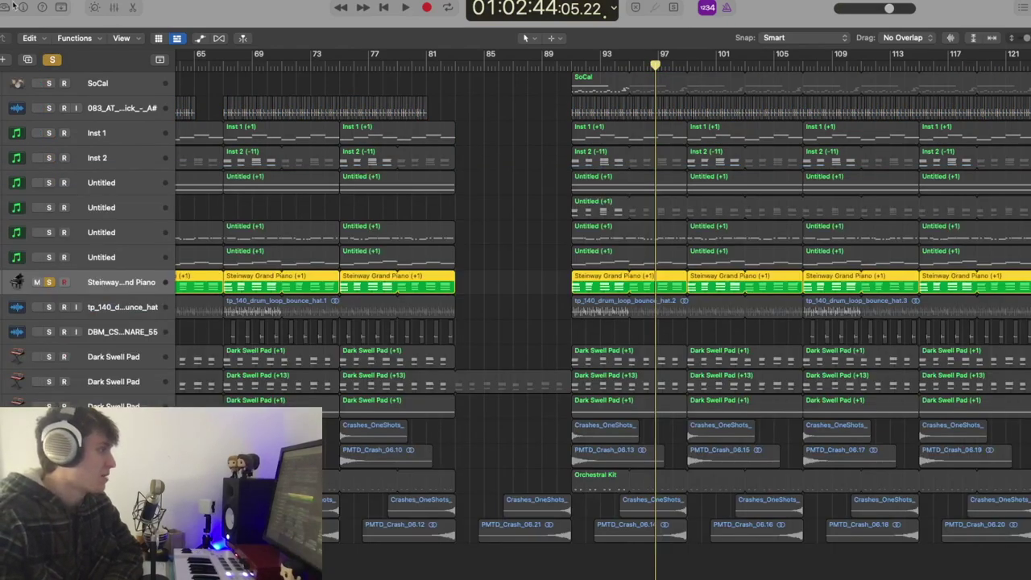
Play the soloed Steinway piano from bar 91.
left_click(576, 65)
key("space")
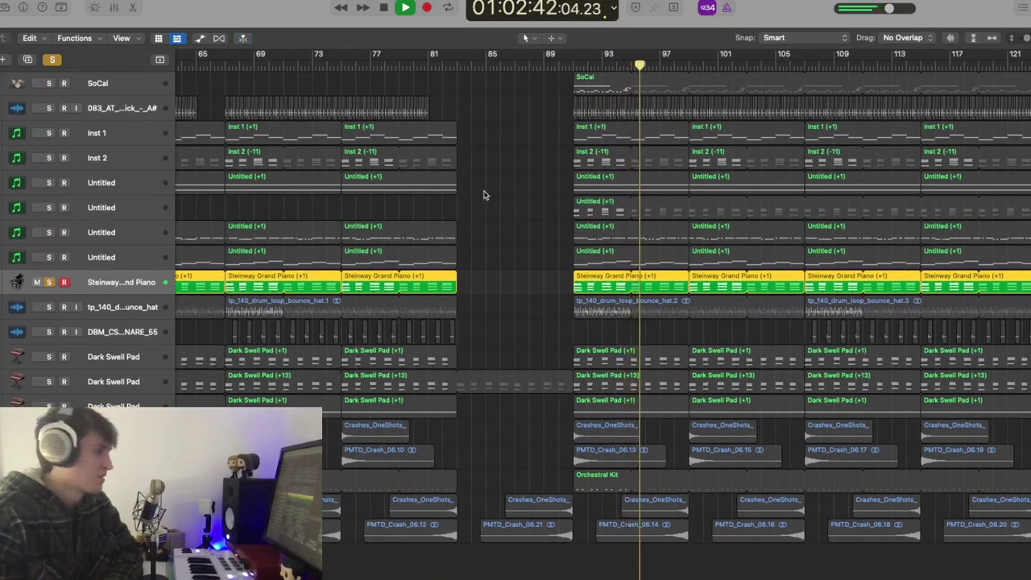
key("space")
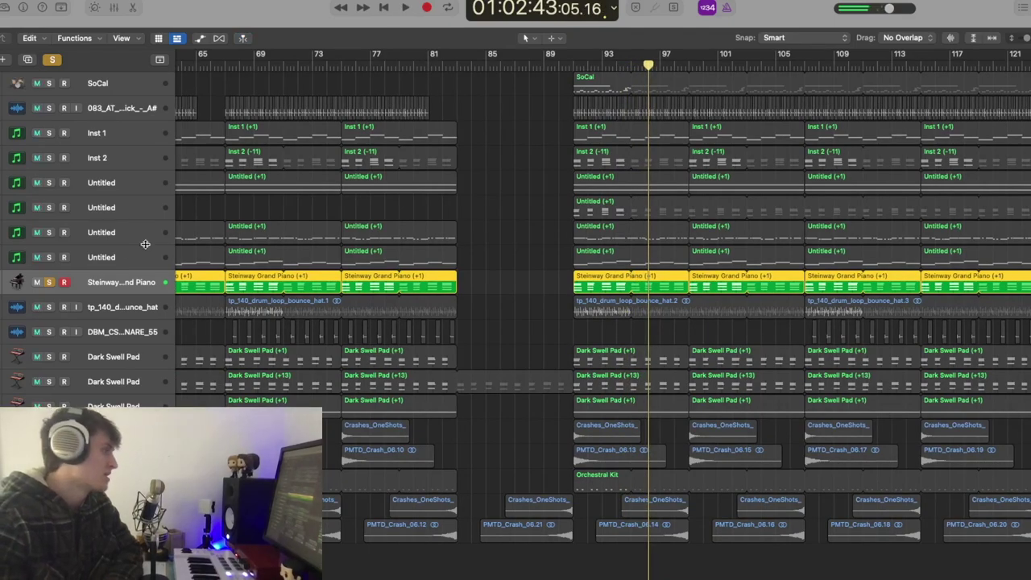
Add Inst 1, Inst 2 and the four Untitled tracks to the piano solo and play them from bar 91.
left_click_drag(50, 257, 54, 139)
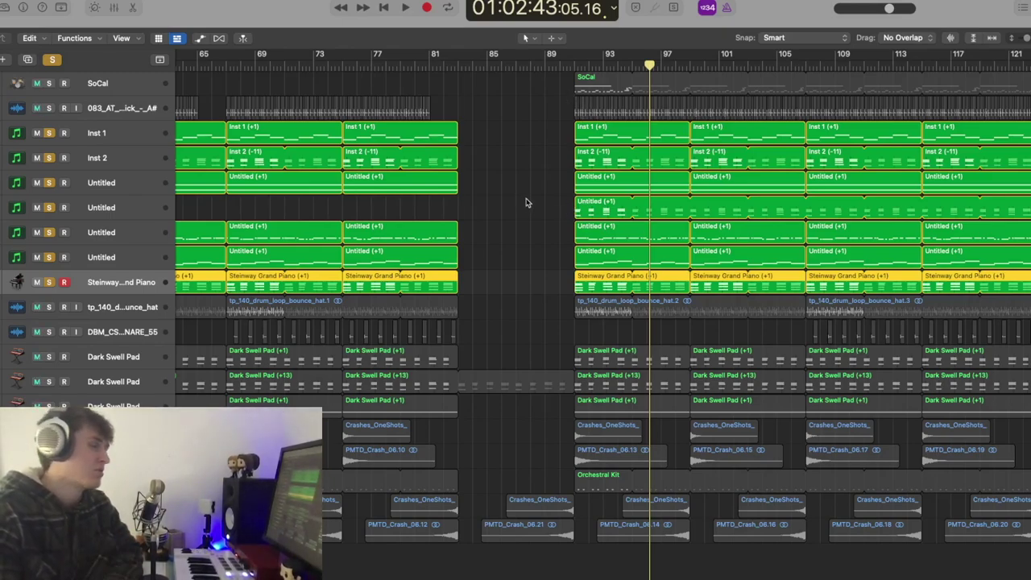
left_click(581, 70)
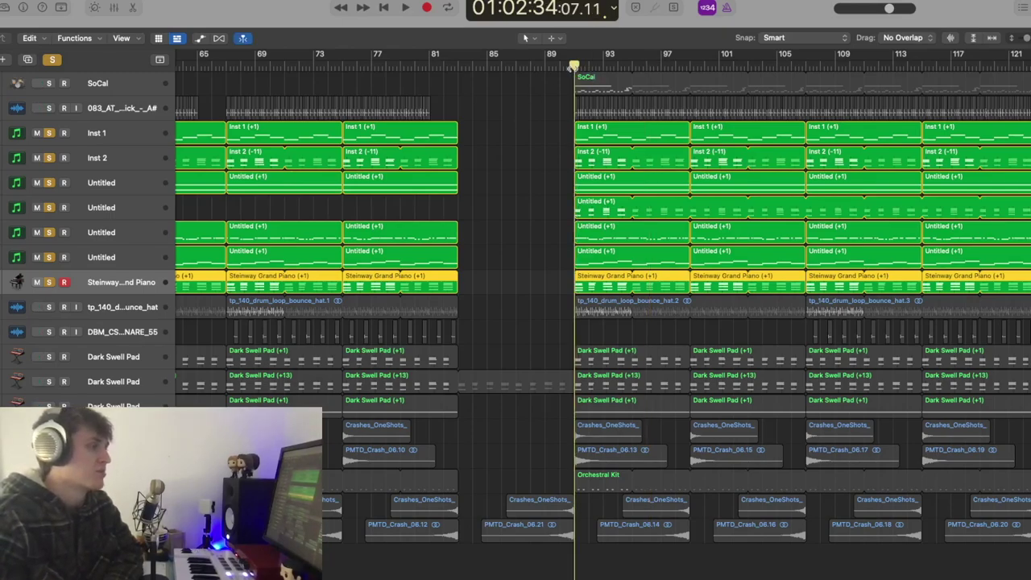
key("space")
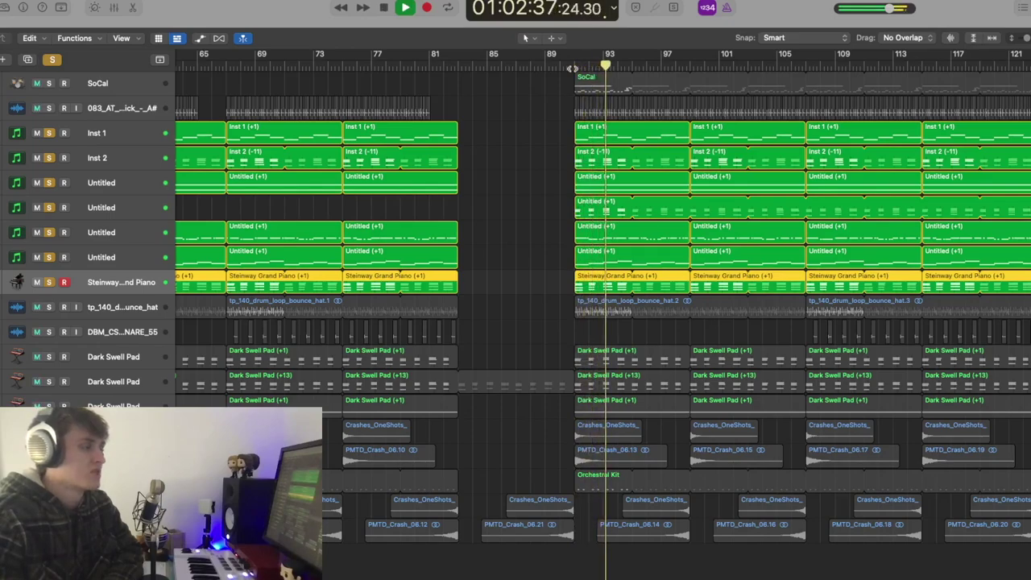
key("space")
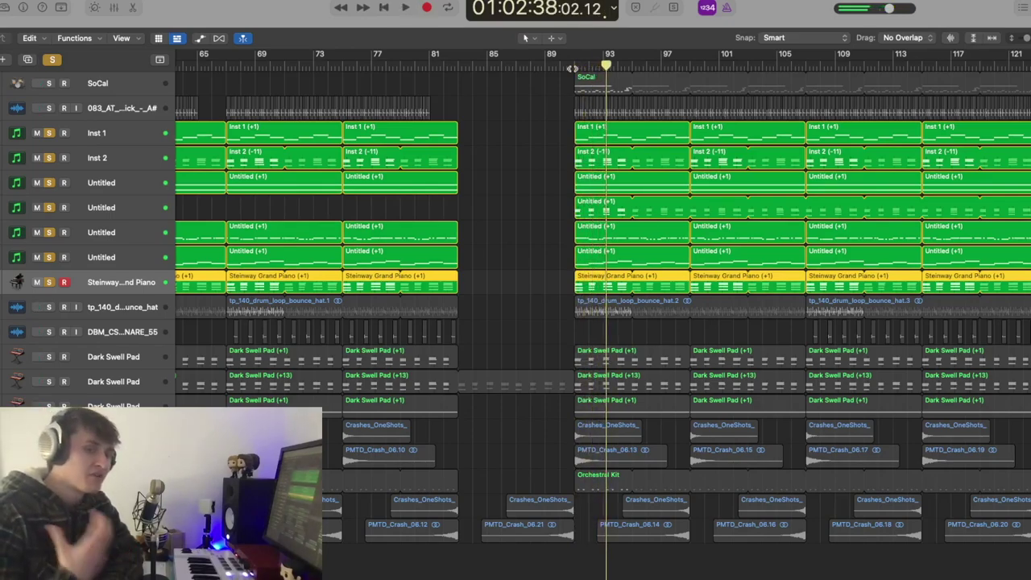
Unsolo the instruments and the piano, solo the tp_140_drum_loop_bounce_hat track, and play it from bar 91.
scroll(572, 69, "left", 1)
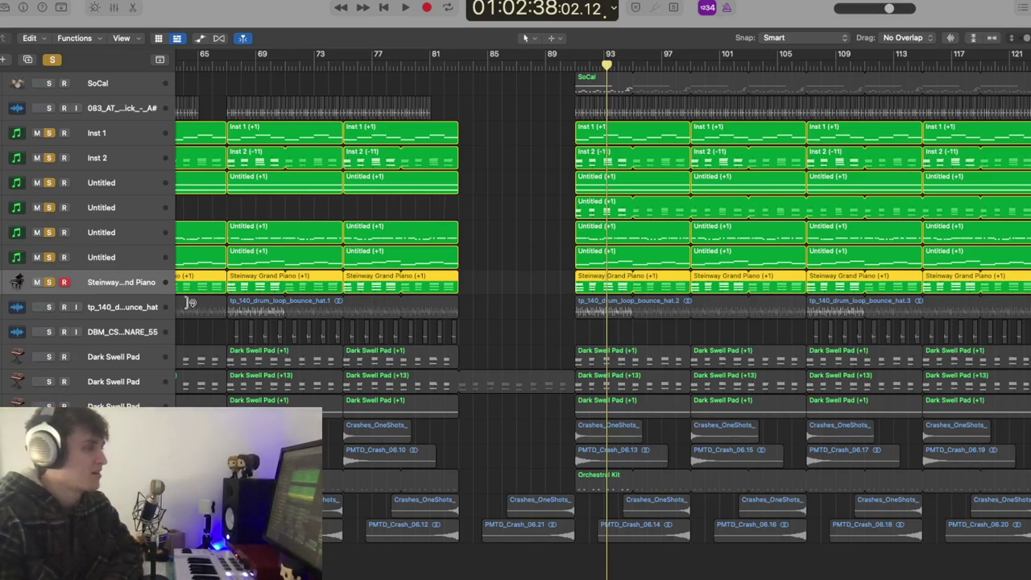
left_click_drag(50, 136, 50, 283)
left_click(51, 307)
left_click(575, 66)
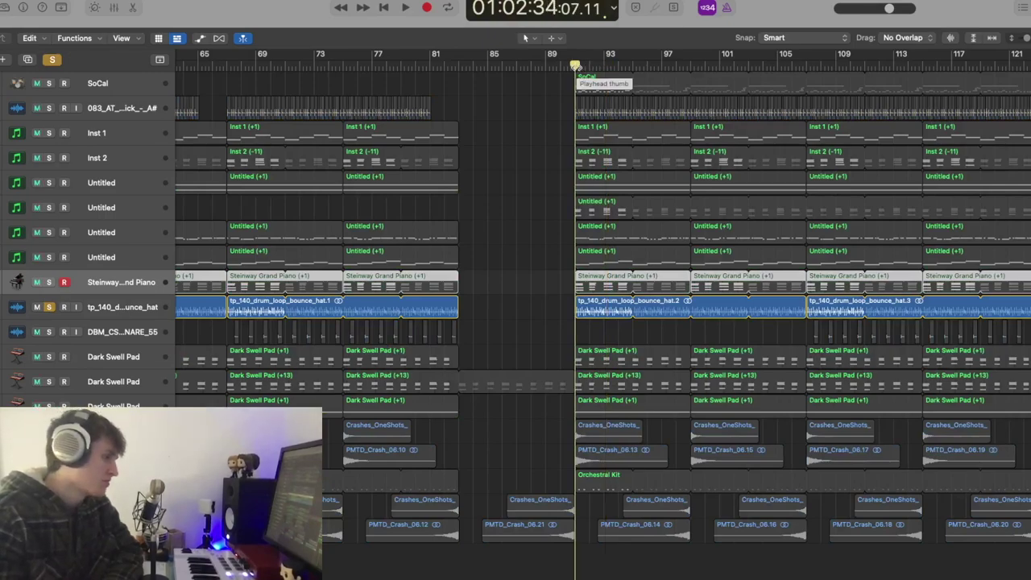
key("space")
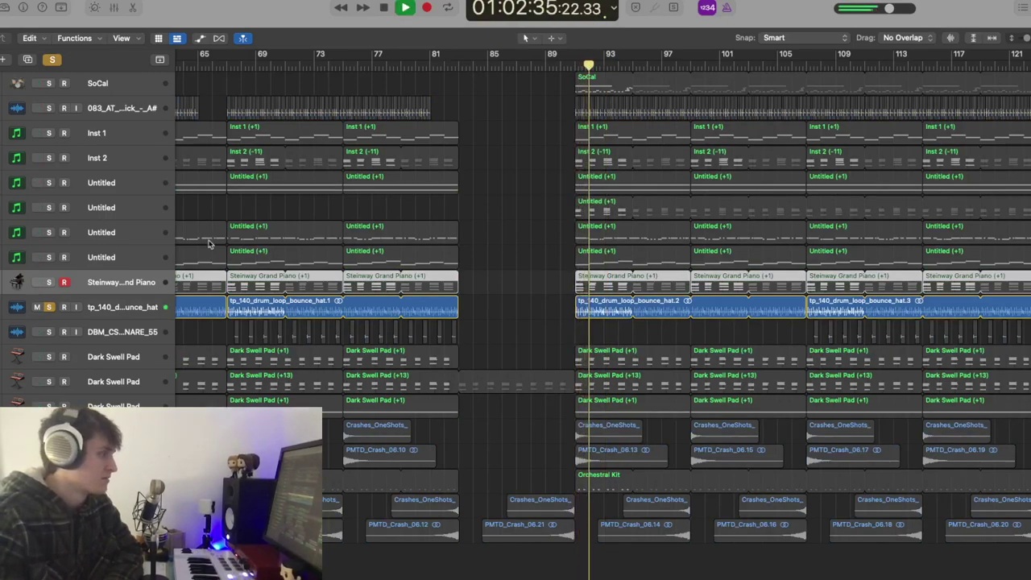
Check the hat loop's channel strip in the mixer during playback, then hide the mixer.
left_click(138, 308)
key("x")
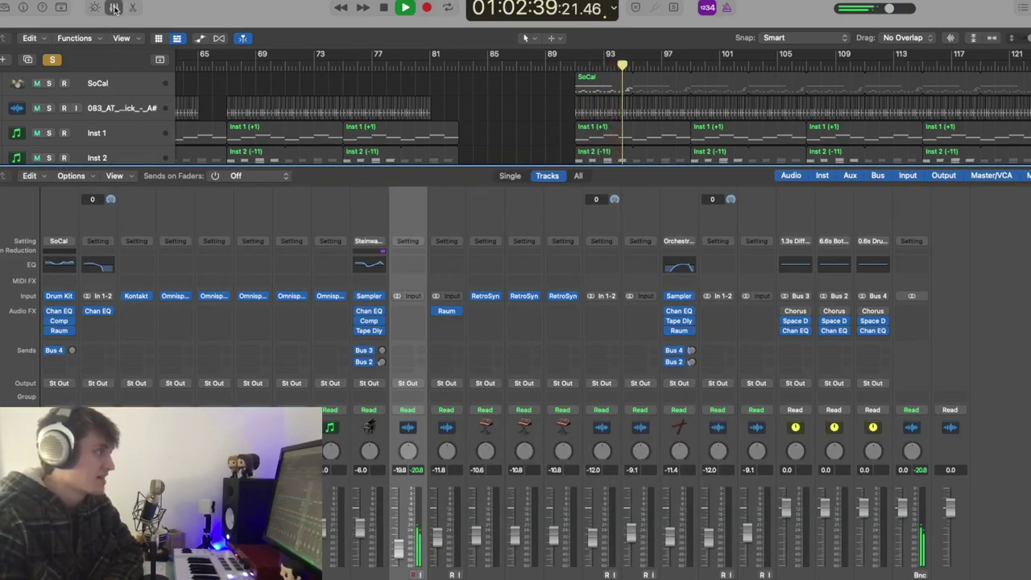
key("x")
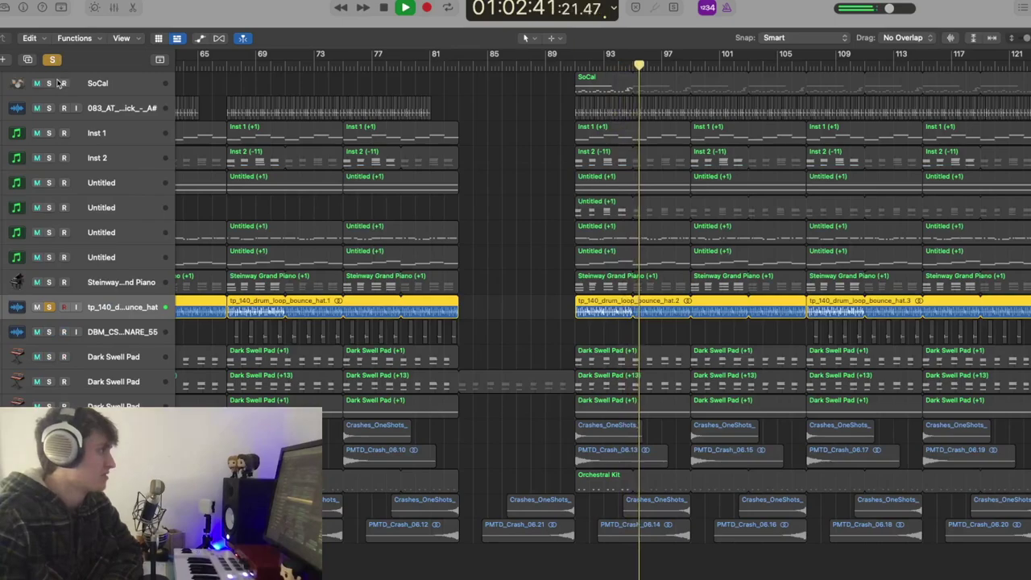
Add the SoCal drums, the kick, and all tracks from Inst 1 through the Steinway piano to the hat solo, and play from bar 91.
left_click_drag(50, 83, 50, 109)
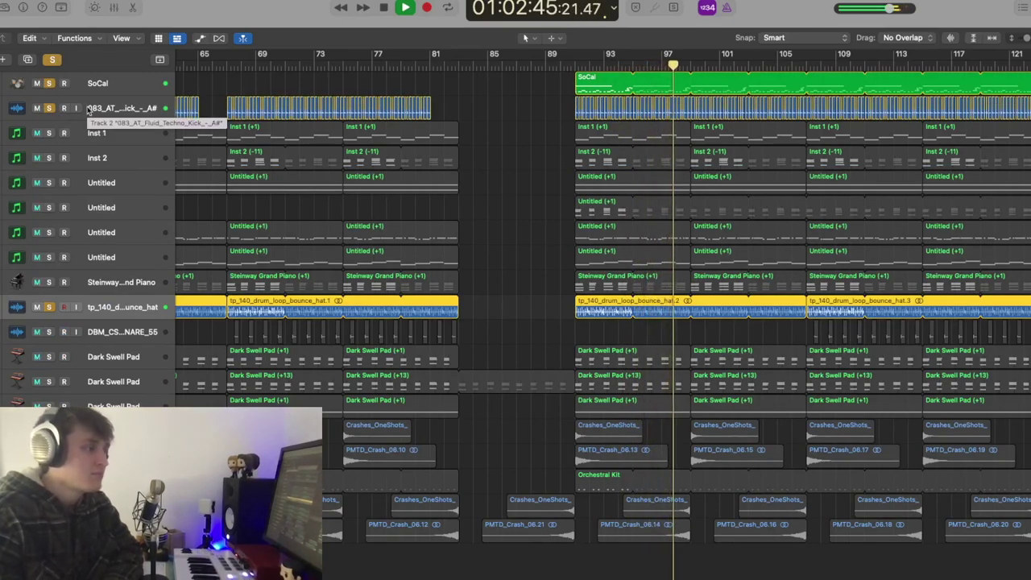
key("space")
left_click(49, 133)
left_click_drag(49, 158, 49, 282)
left_click(576, 68)
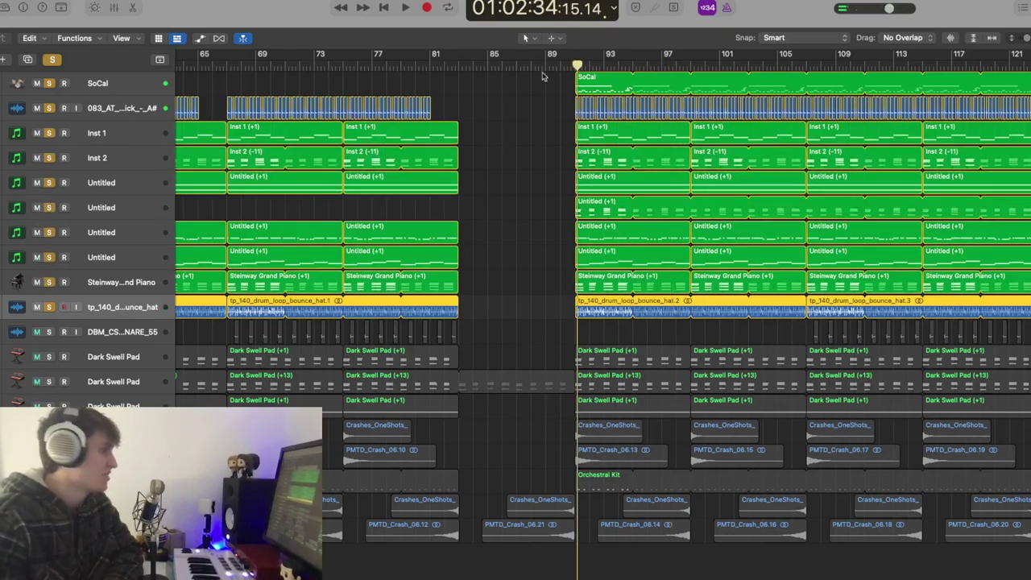
left_click(577, 65)
key("space")
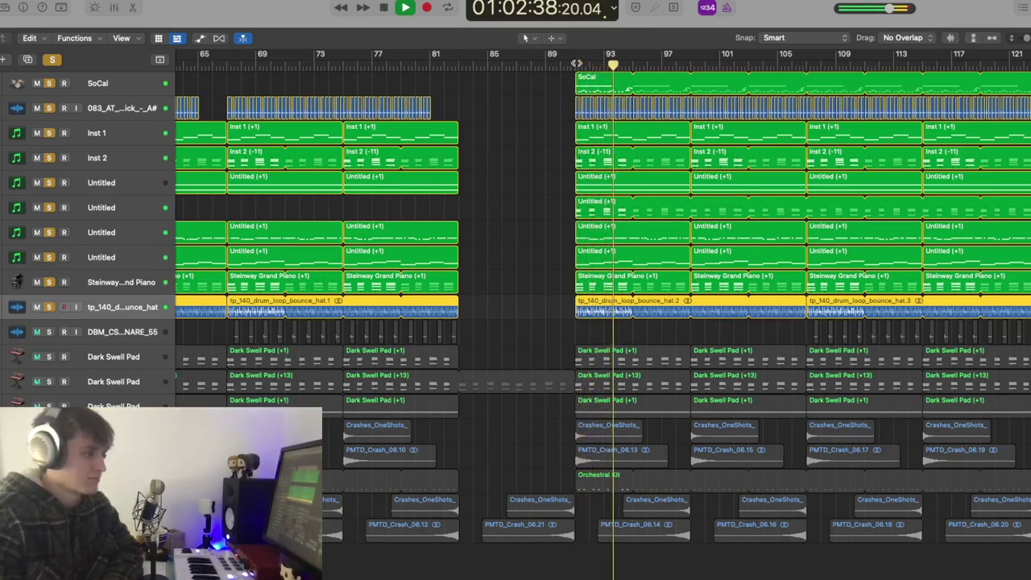
key("space")
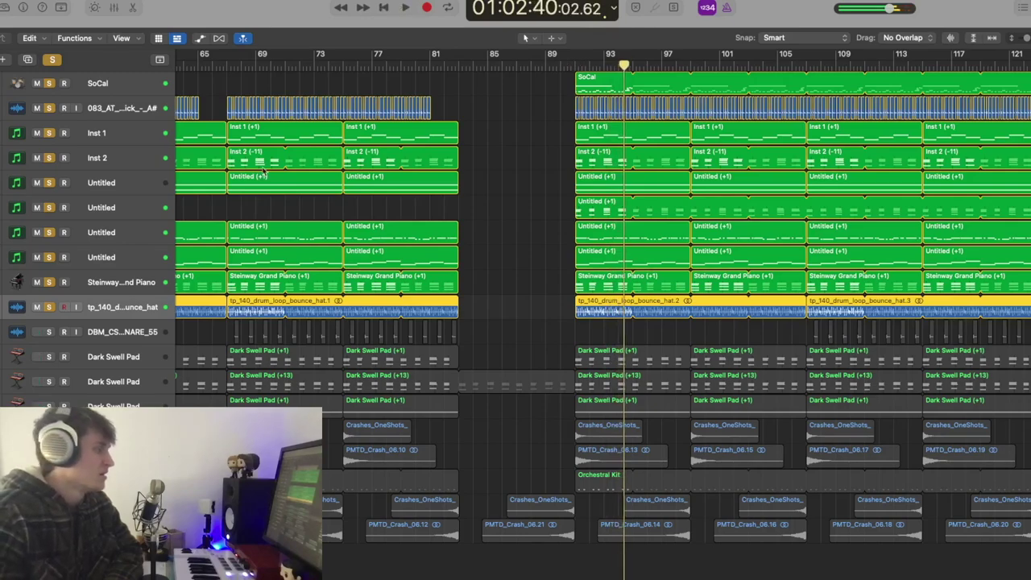
Unsolo the layered tracks and solo only the DBM_CS_SNARE_55 track.
left_click(50, 83)
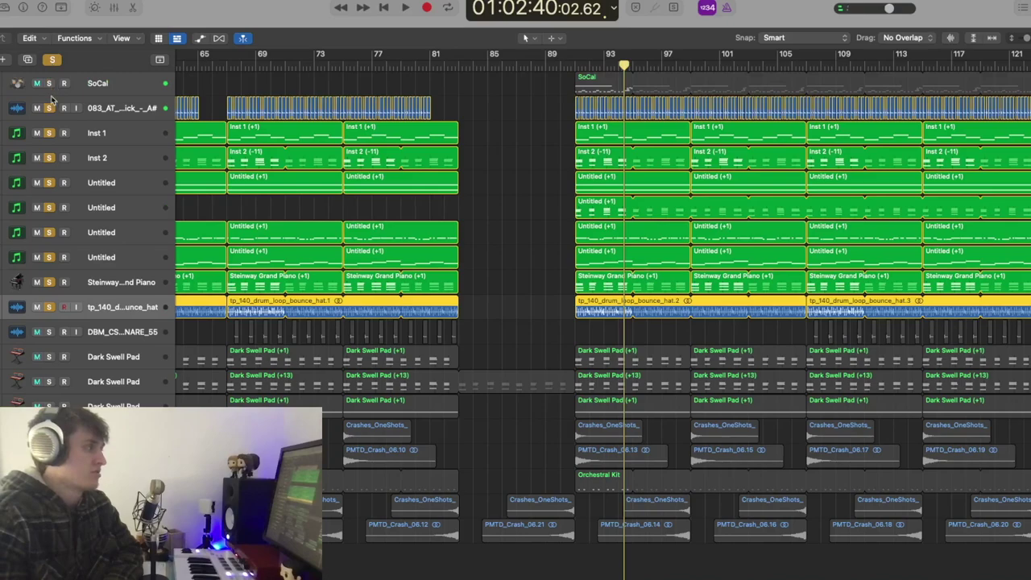
left_click(48, 309)
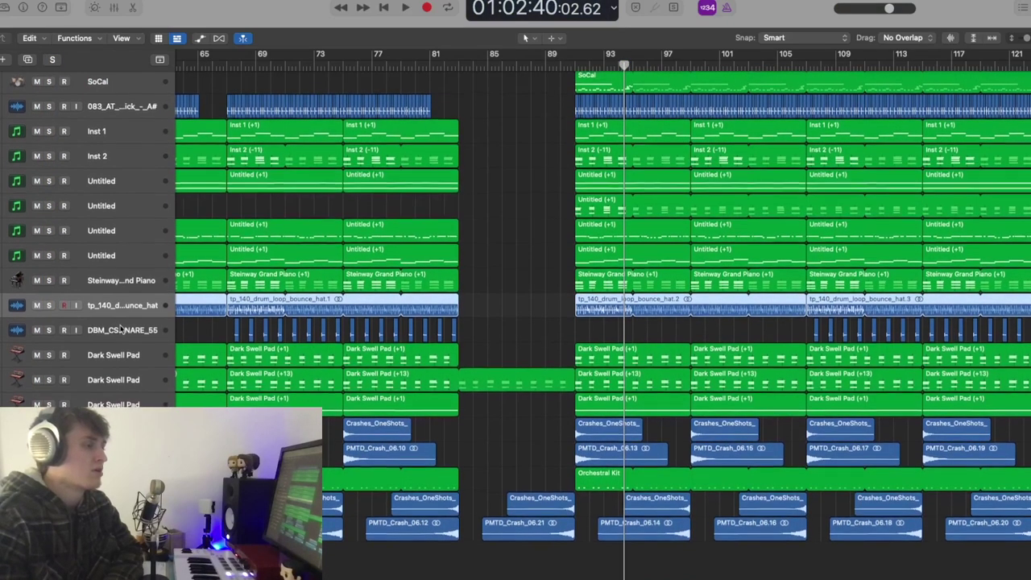
left_click(48, 332)
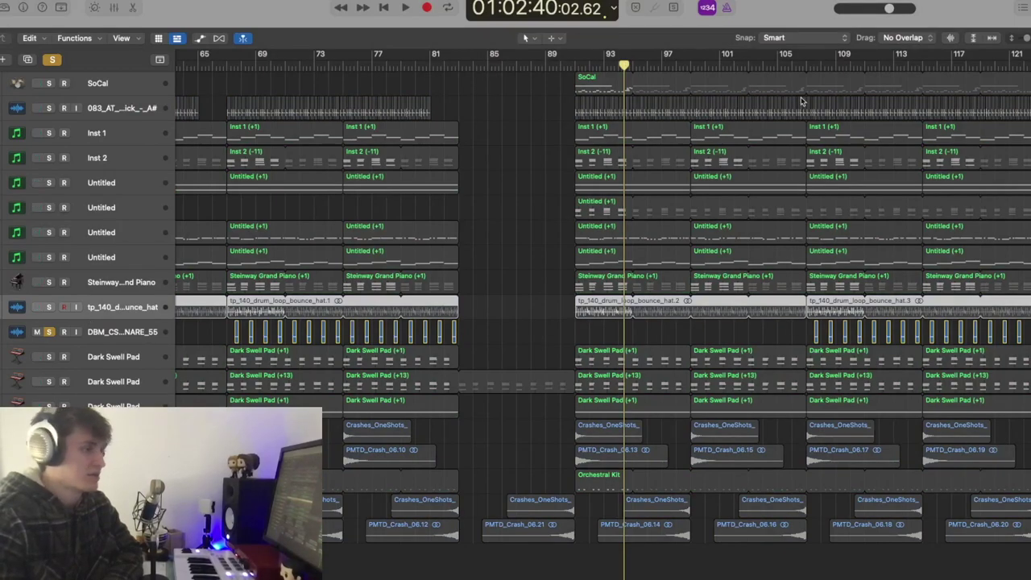
Set a cycle range starting at bar 91 and play the soloed snare from bar 107.
left_click_drag(816, 75, 810, 66)
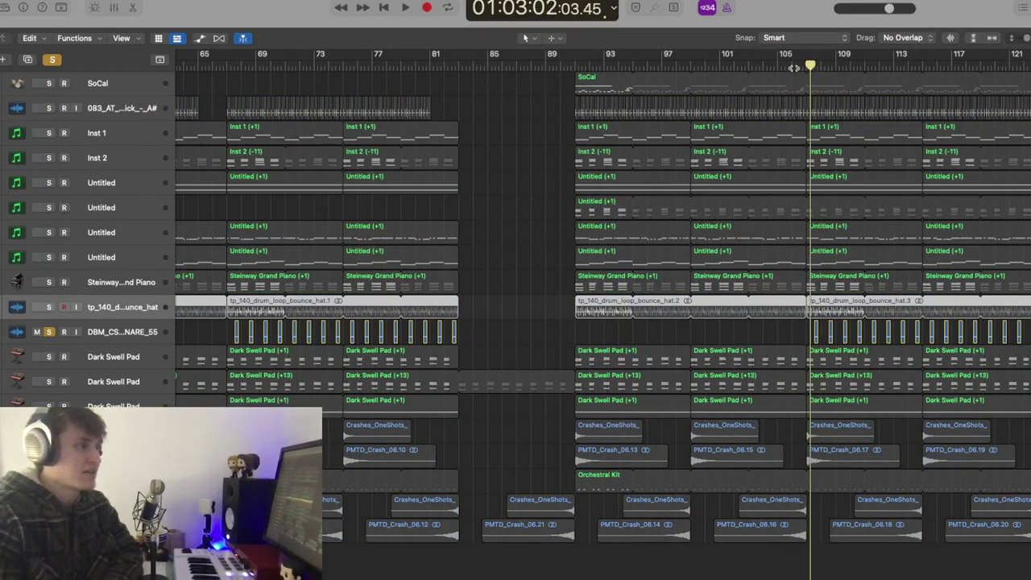
left_click_drag(575, 58, 1030, 55)
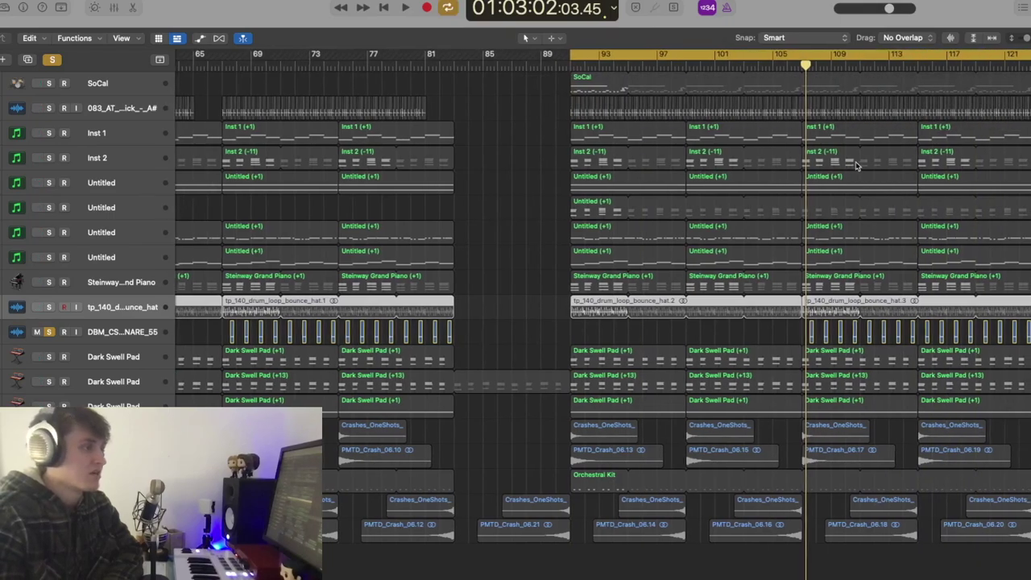
left_click(806, 66)
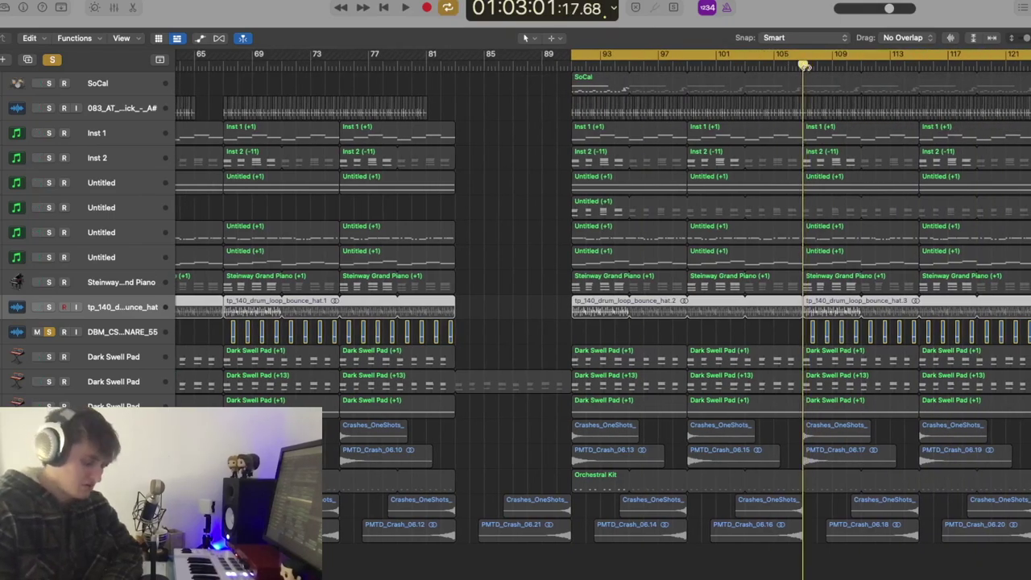
scroll(806, 66, "up", 8)
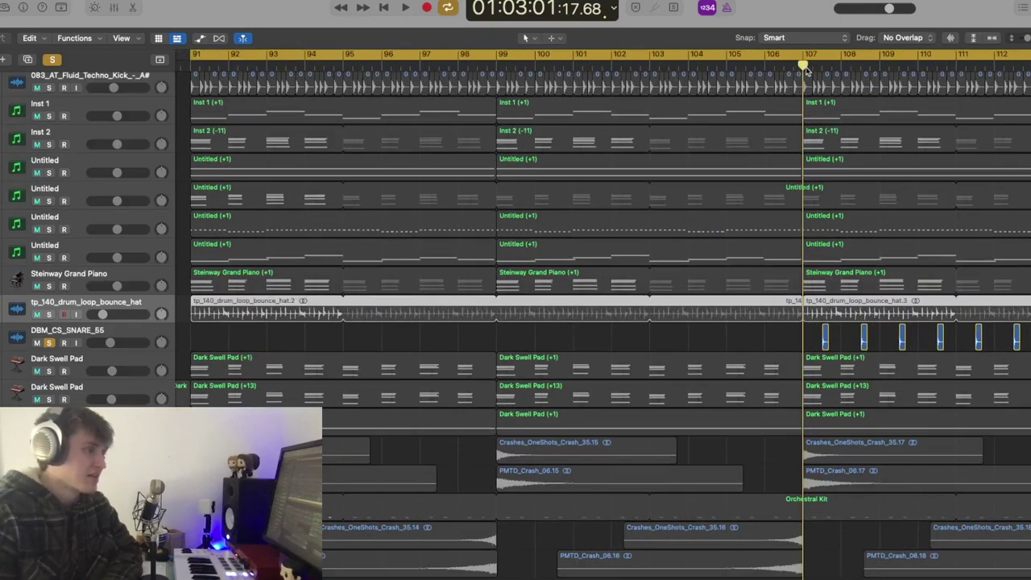
scroll(805, 68, "right", 5)
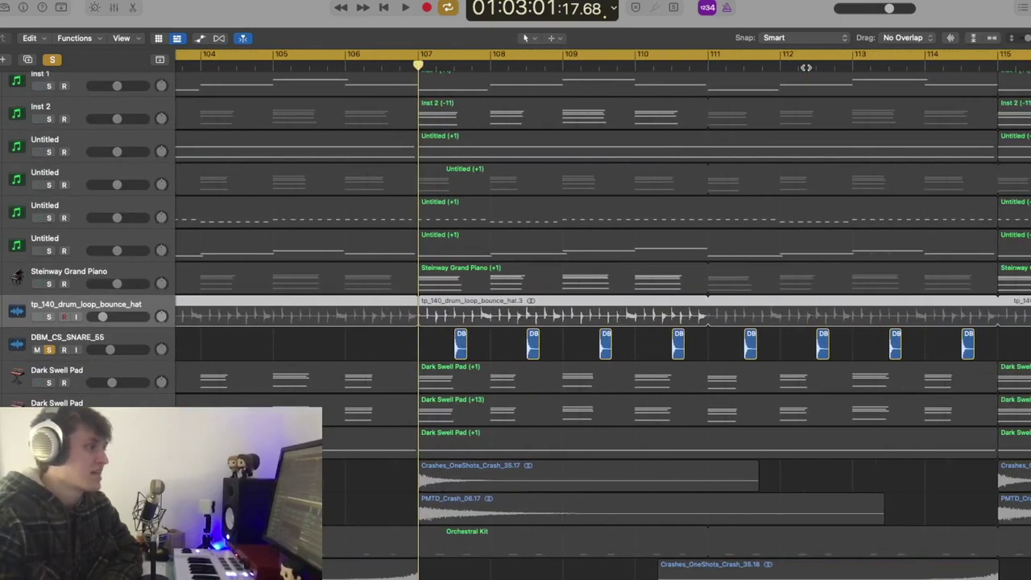
key("space")
scroll(859, 125, "right", 3)
scroll(859, 125, "right", 5)
left_click(794, 68)
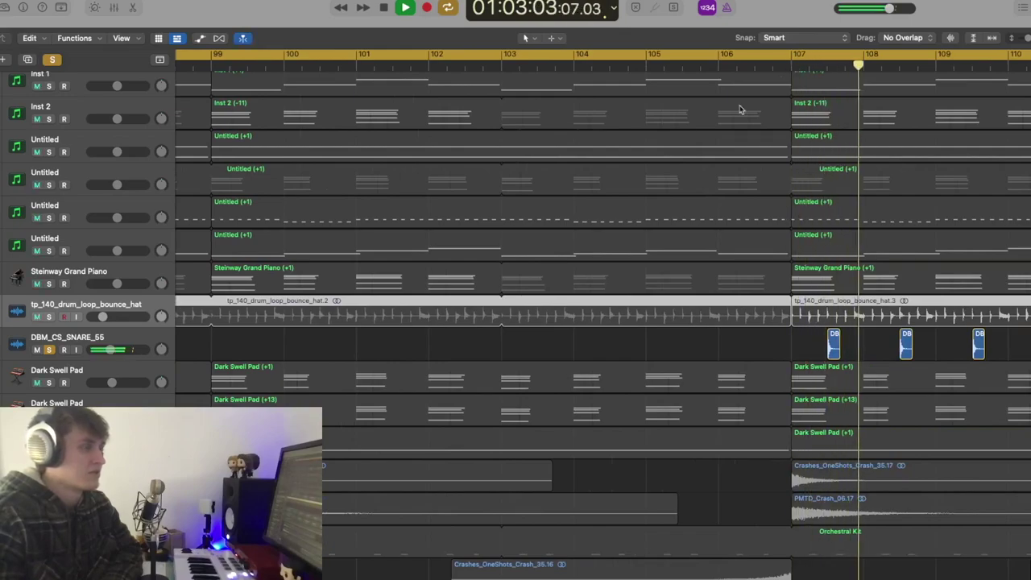
Select the DBM_CS_SNARE_55 track, stop playback, and open its Raum reverb from the mixer.
left_click(141, 342)
key("x")
key("space")
mouse_move(446, 315)
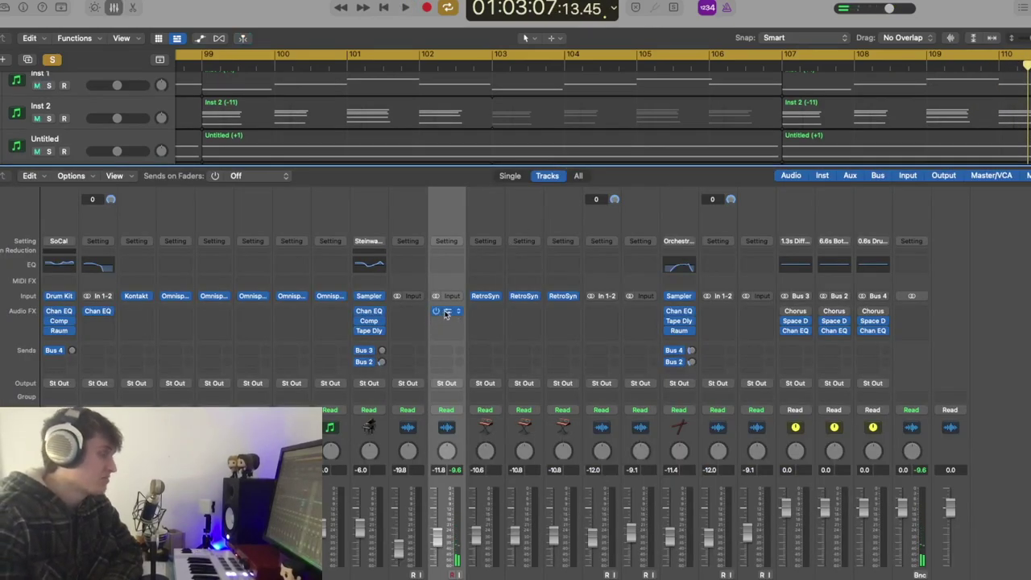
left_click(447, 313)
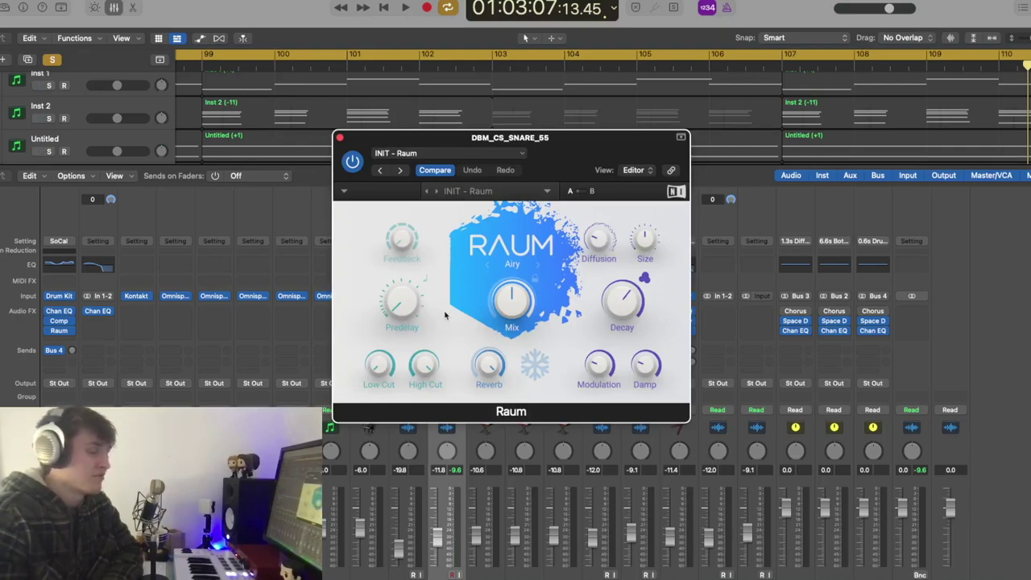
Close the snare's Raum reverb and the mixer, and clear all solos.
mouse_move(633, 303)
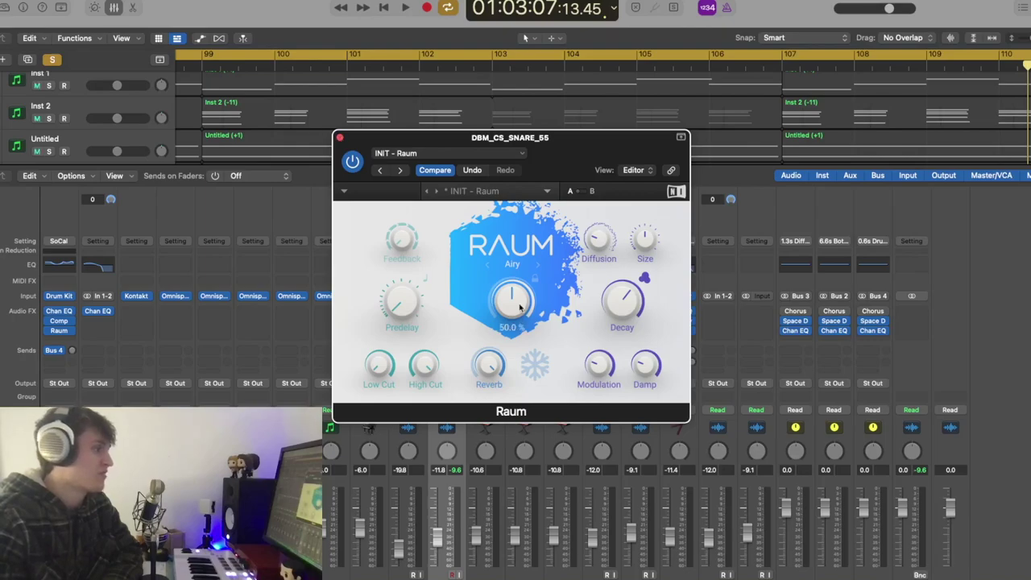
left_click(340, 139)
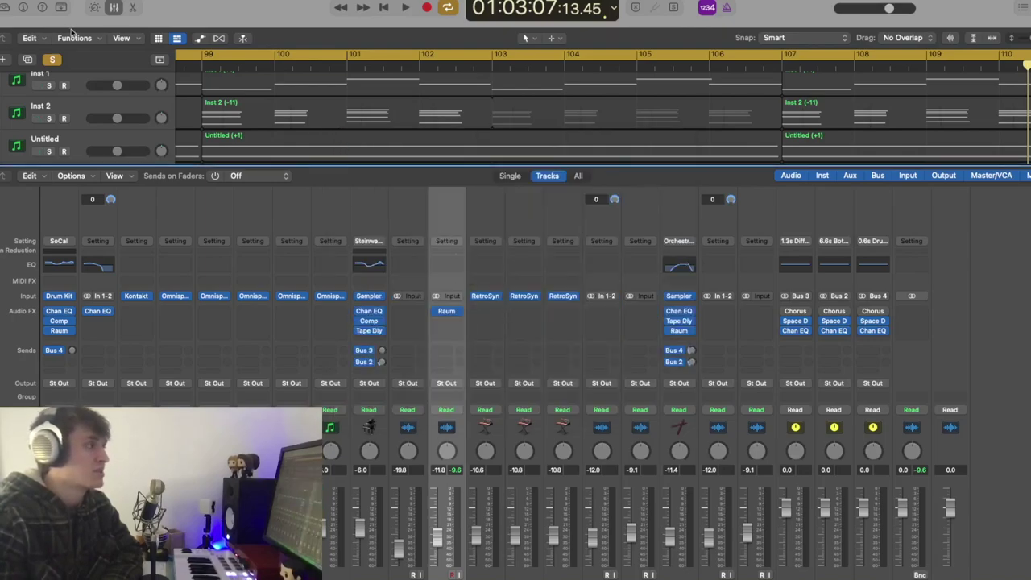
left_click(112, 7)
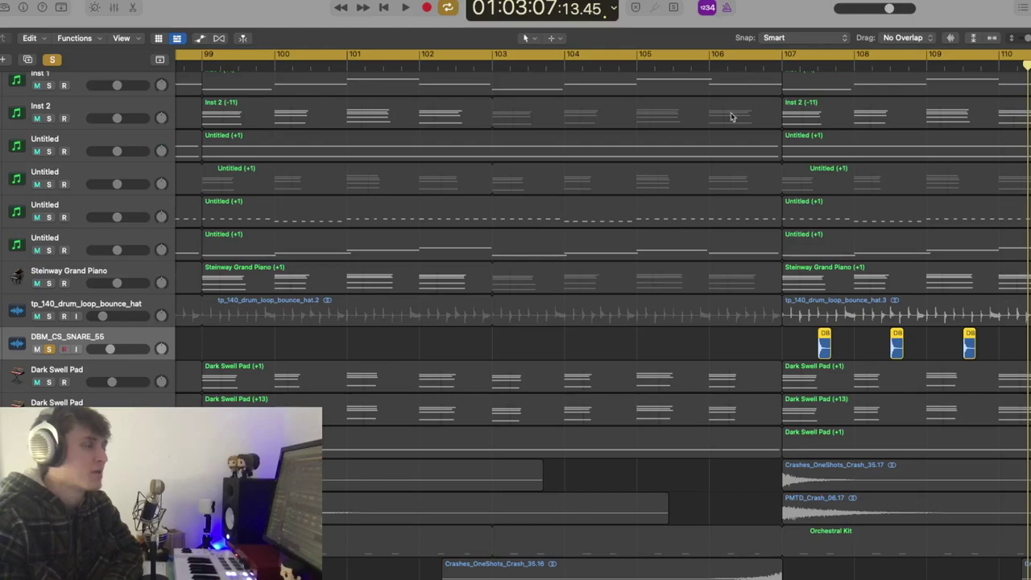
left_click(51, 60)
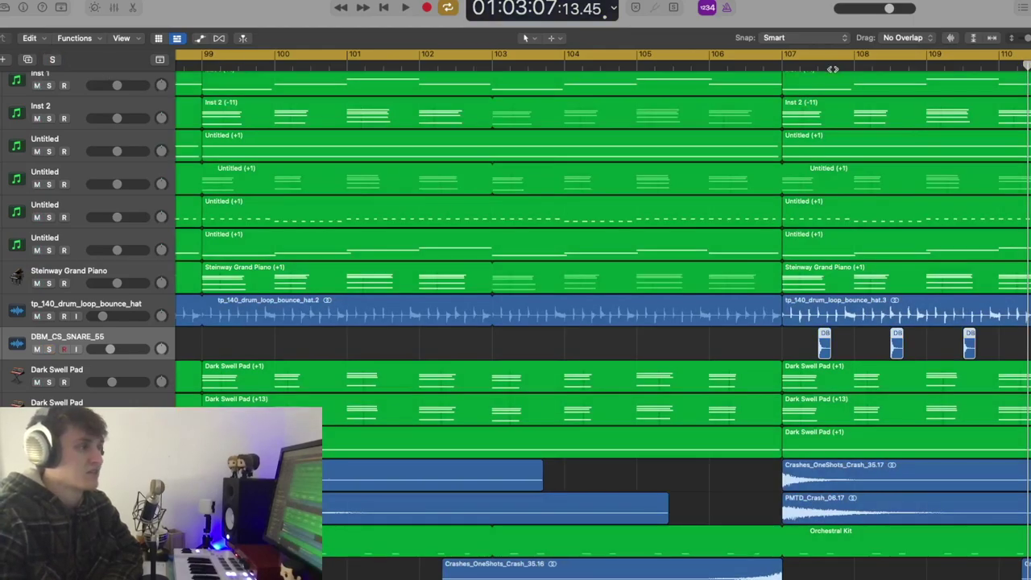
Solo all tracks from the SoCal drums through DBM_CS_SNARE_55, play from bar 91, and jump to bar 107 to hear the snare.
mouse_move(51, 349)
left_mouse_down()
mouse_move(88, 116)
mouse_move(49, 104)
mouse_move(49, 126)
left_mouse_up()
scroll(86, 120, "up", 3)
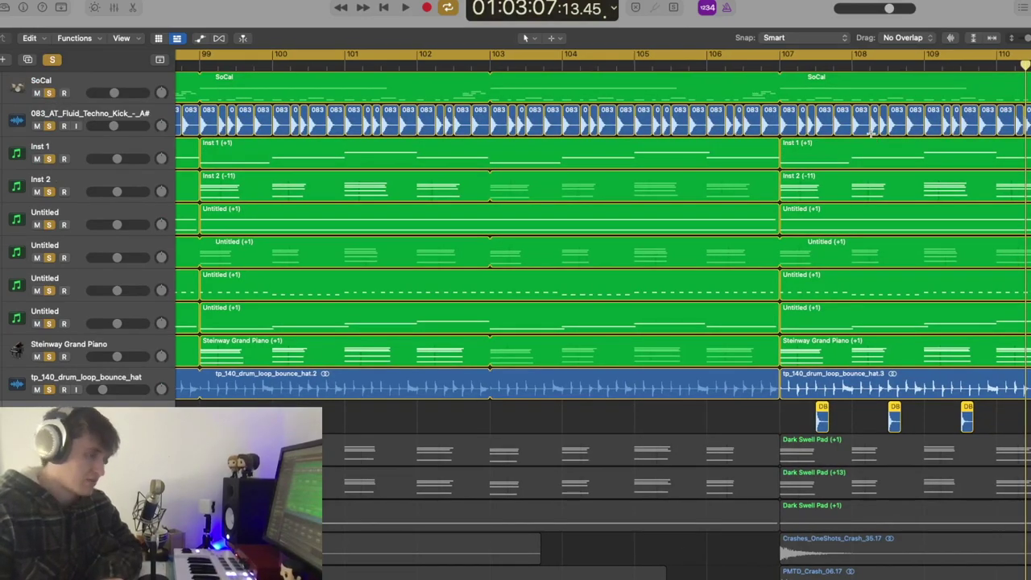
key("z")
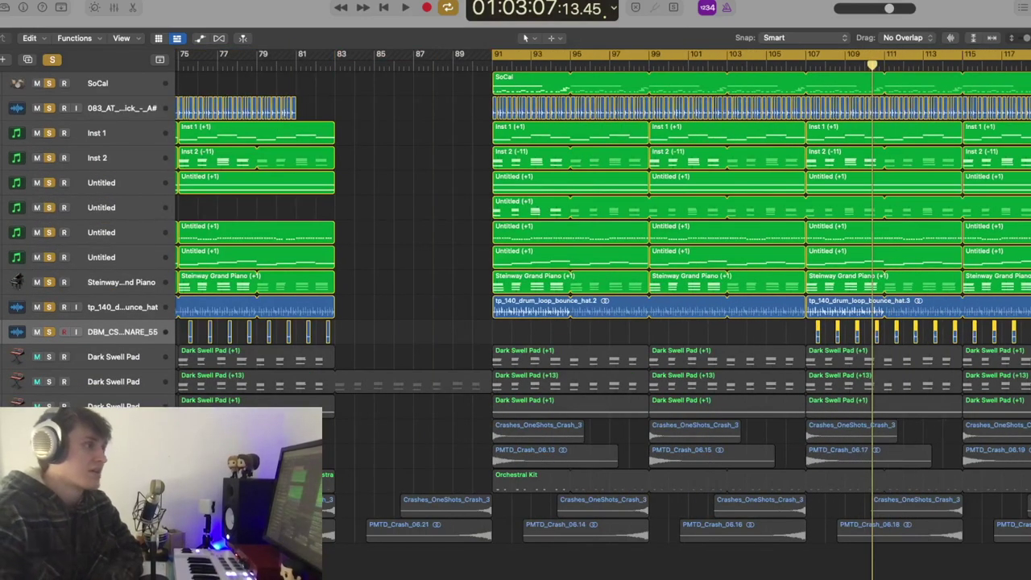
left_click(806, 66)
scroll(807, 66, "right", 3)
key("space")
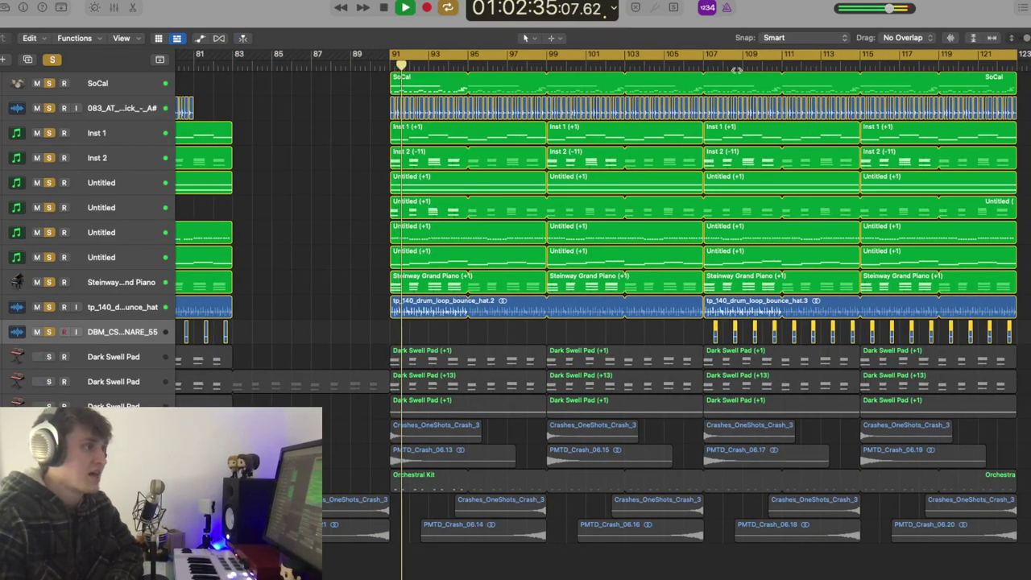
left_click(709, 65)
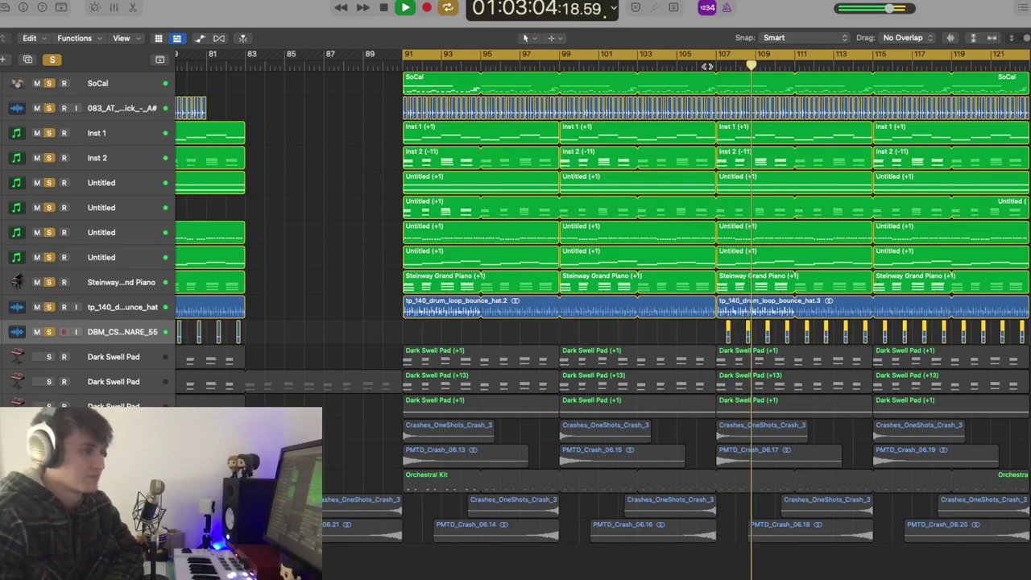
key("space")
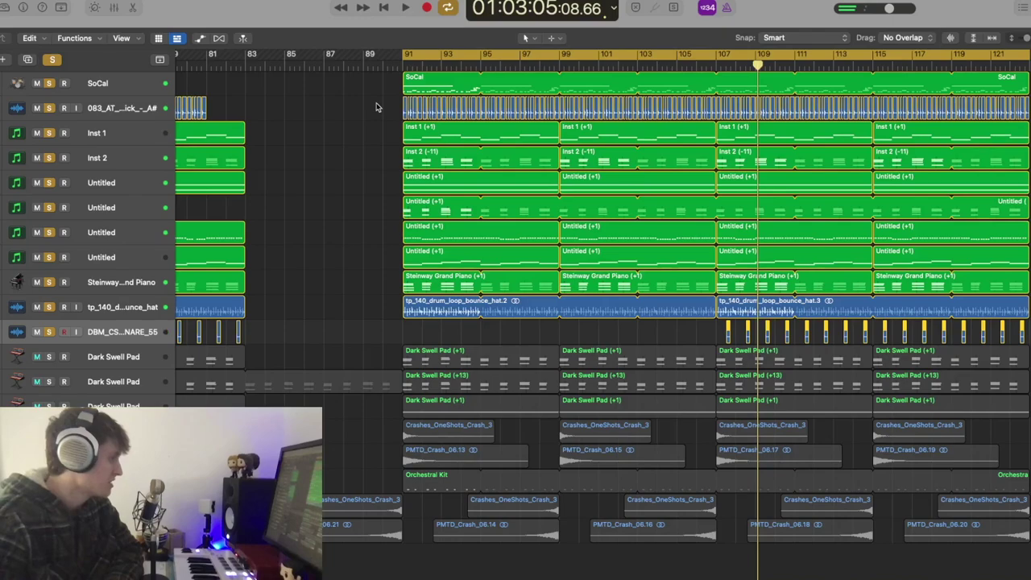
Clear all solos, select the first Dark Swell Pad track, and solo the three Dark Swell Pad tracks.
left_click(53, 60)
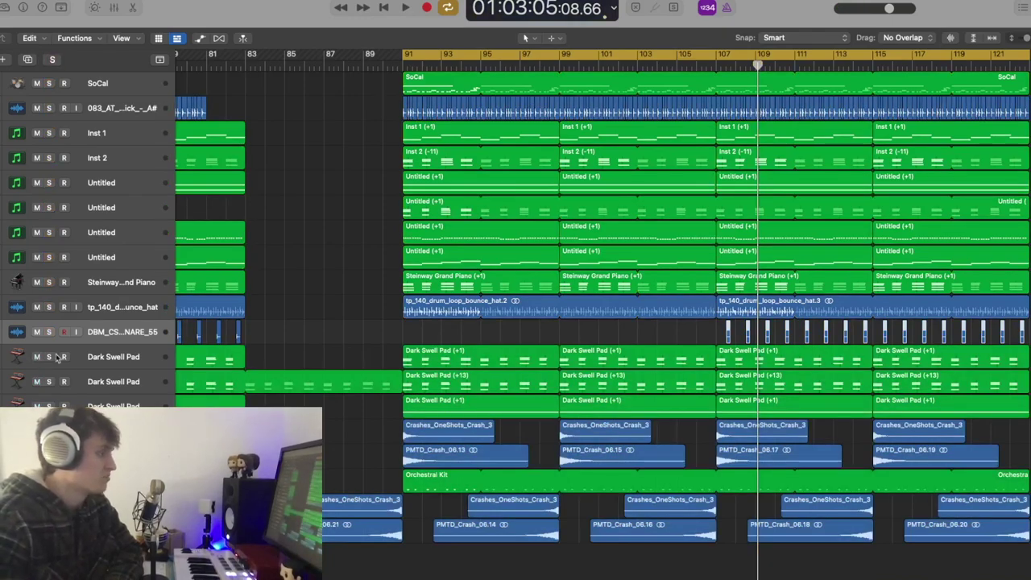
left_click(84, 357)
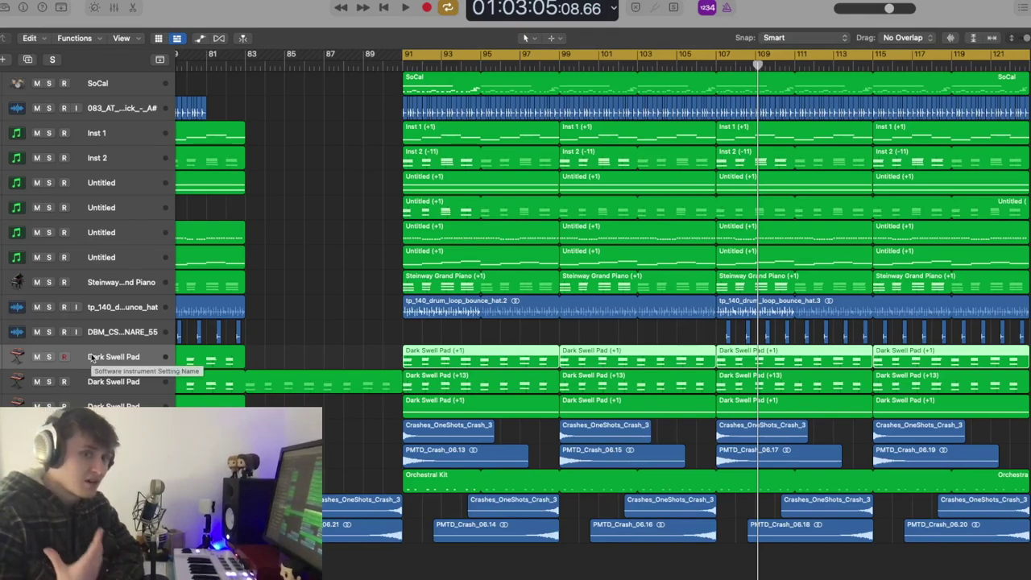
left_click(49, 357)
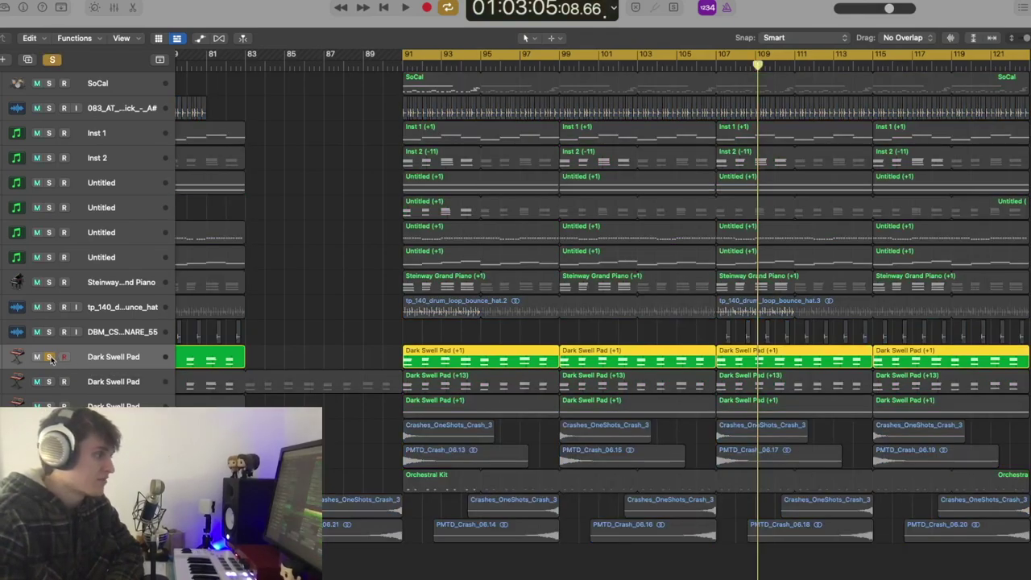
left_click_drag(49, 381, 49, 406)
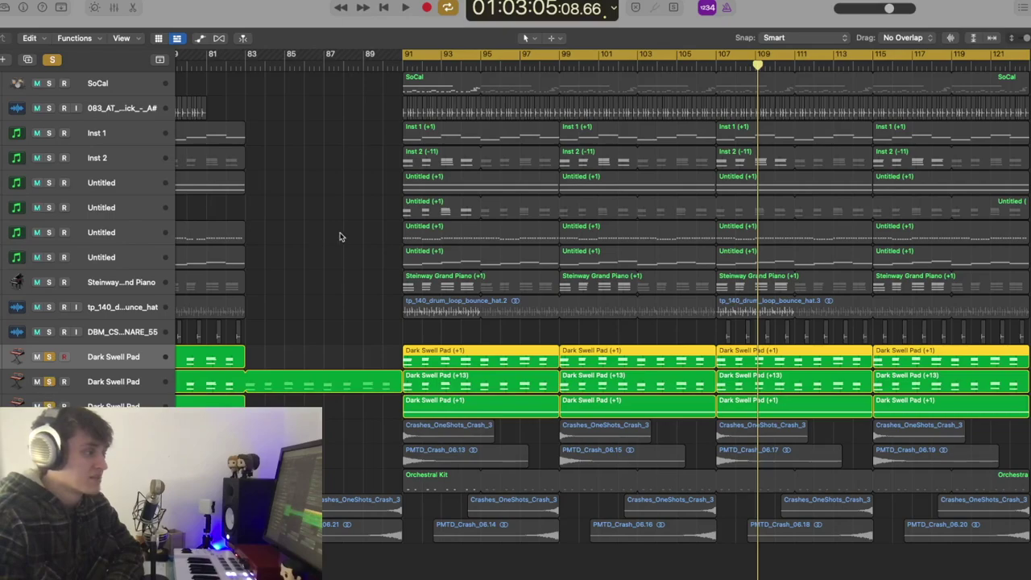
Review the first Dark Swell Pad's Retro Synth instrument from the mixer, and close both.
key("x")
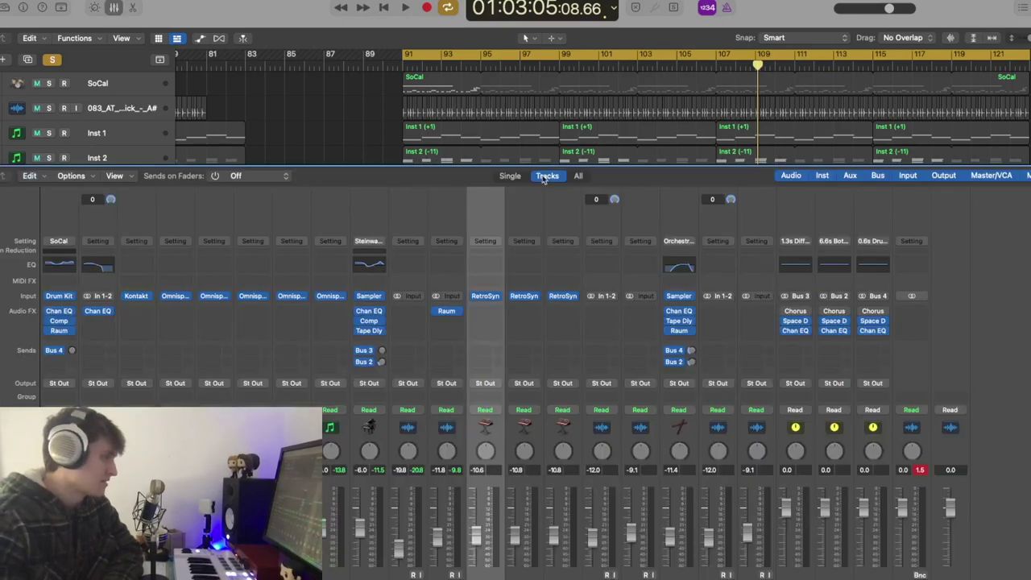
left_click(489, 297)
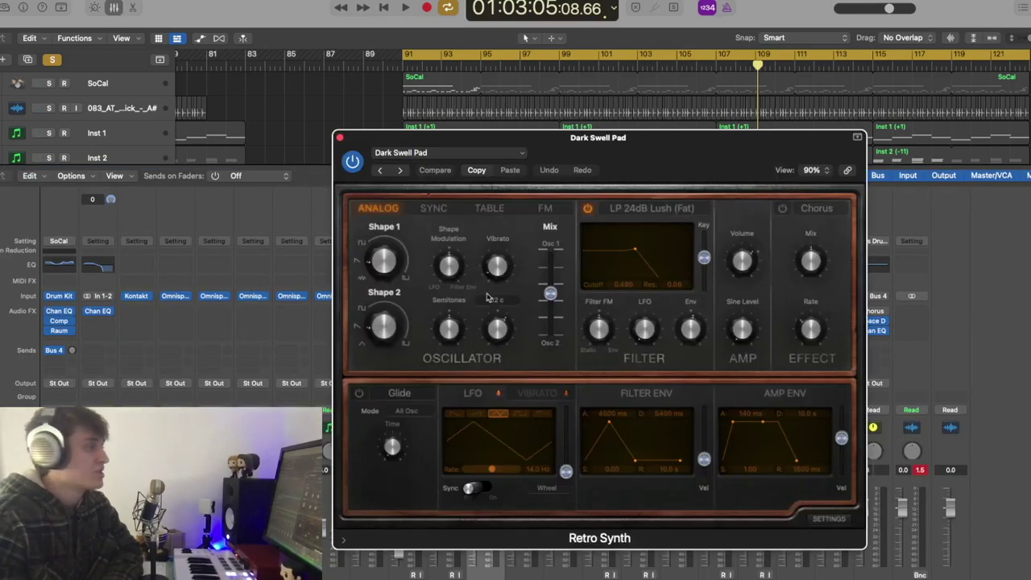
left_click(341, 139)
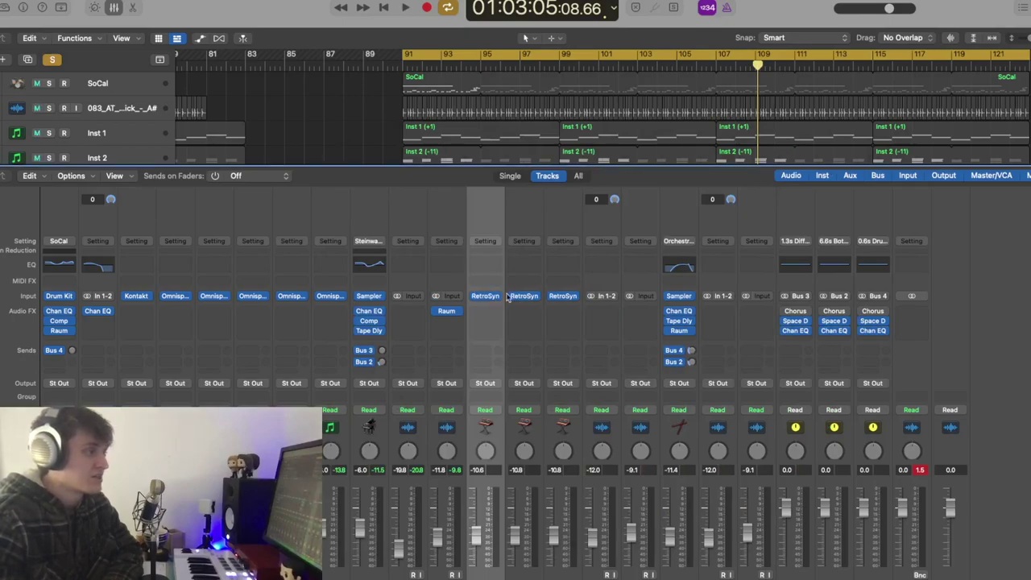
left_click(114, 8)
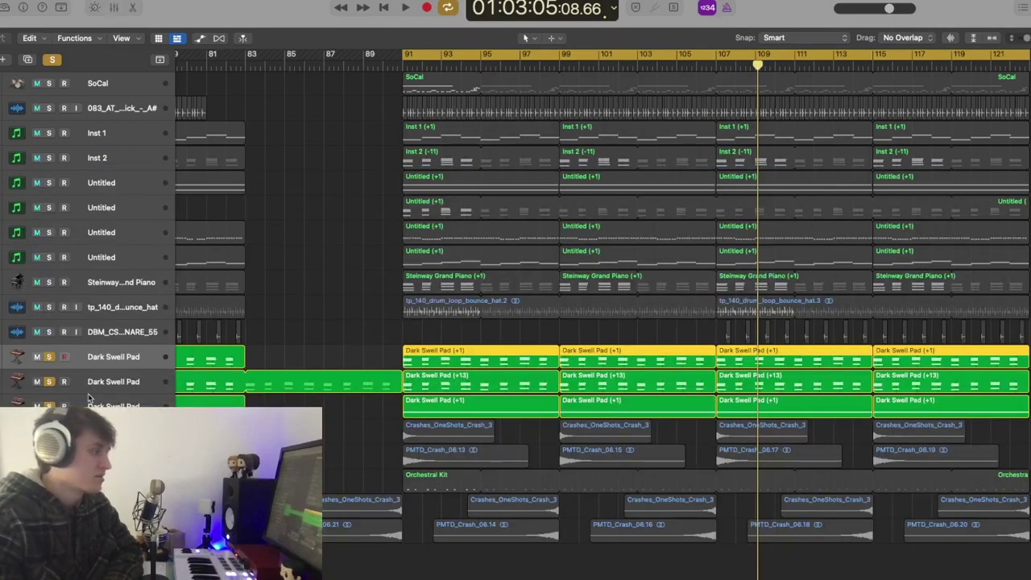
Play the three soloed Dark Swell Pad tracks from bar 91 and stop.
left_click(403, 66)
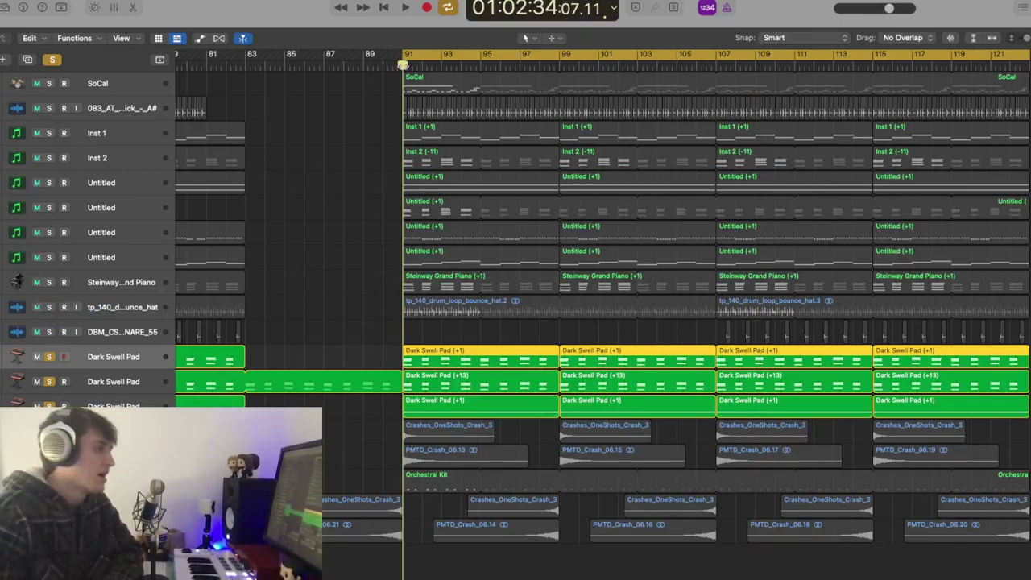
key("space")
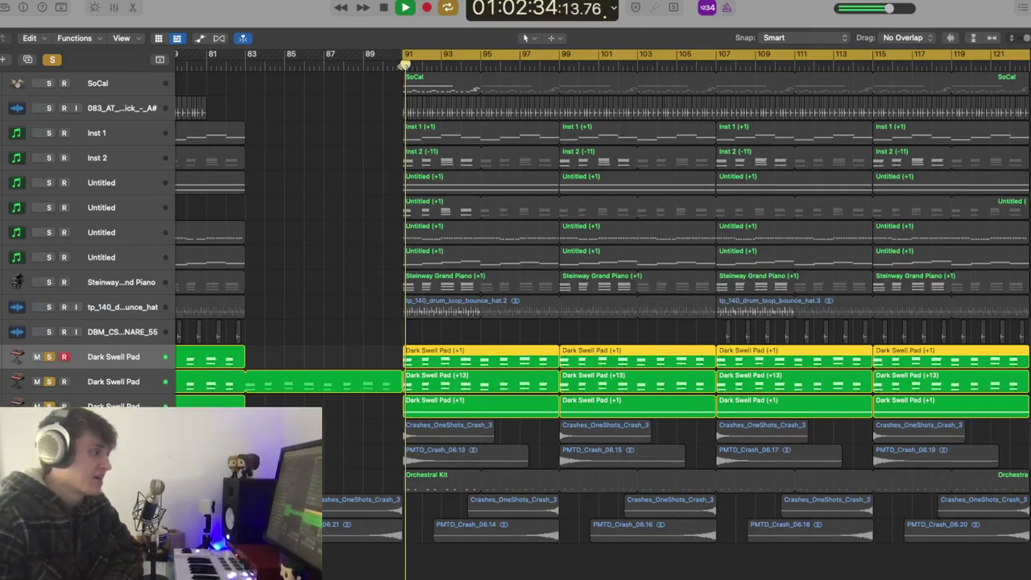
key("space")
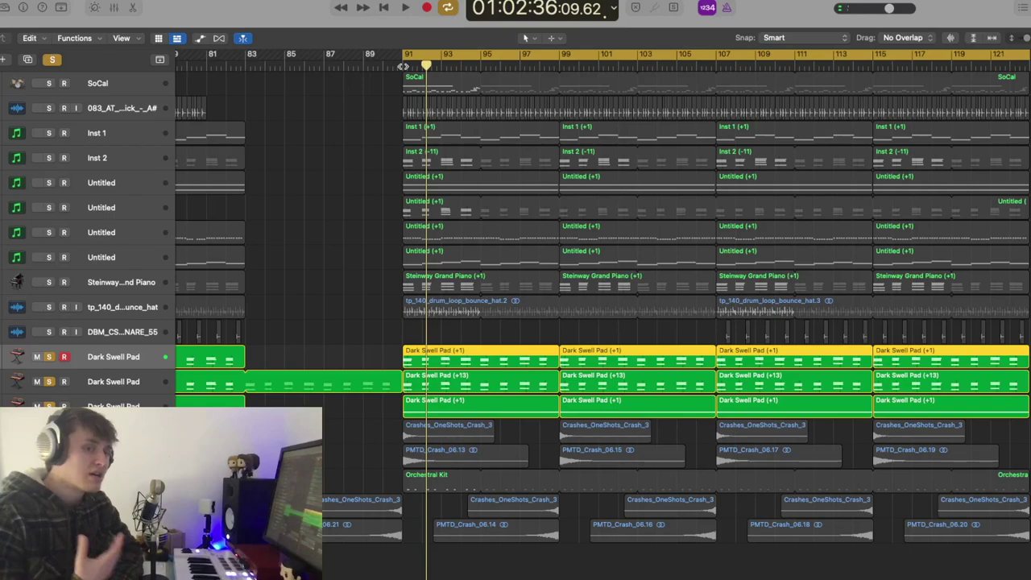
Add all tracks from Inst 1 through the Steinway piano to the soloed pads, and play them together from bar 91.
left_click(403, 65)
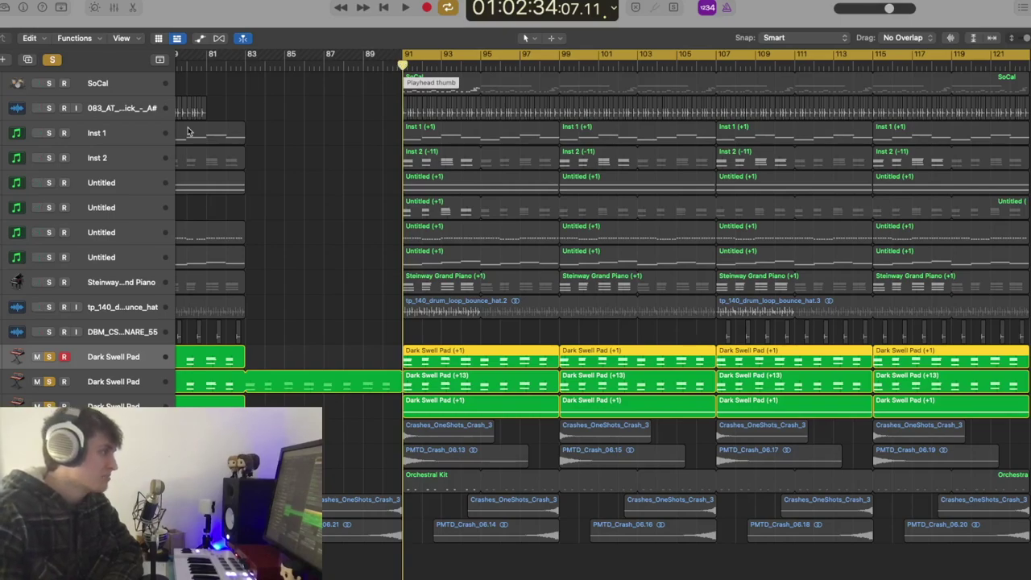
left_click_drag(50, 133, 61, 276)
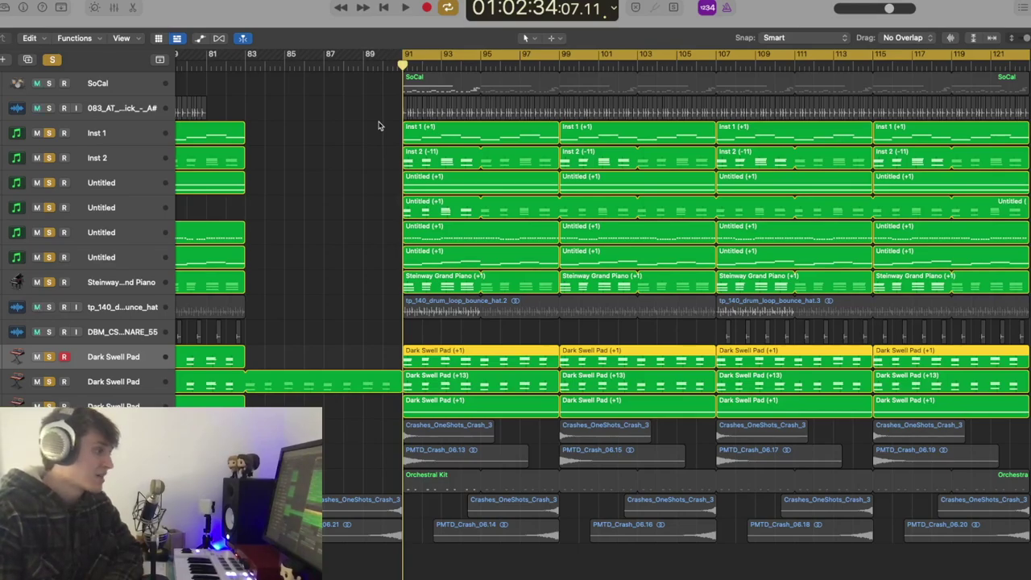
key("space")
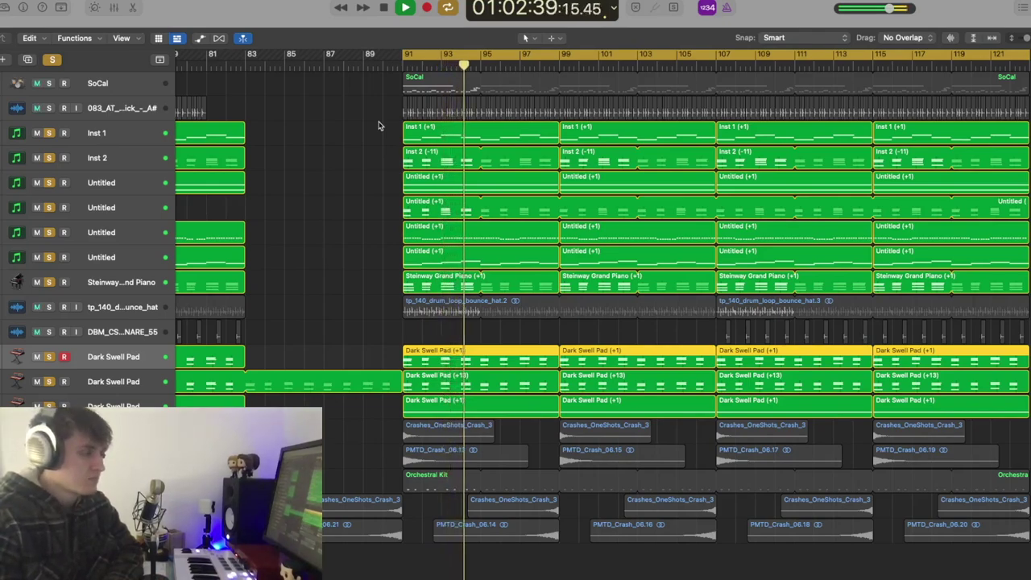
key("space")
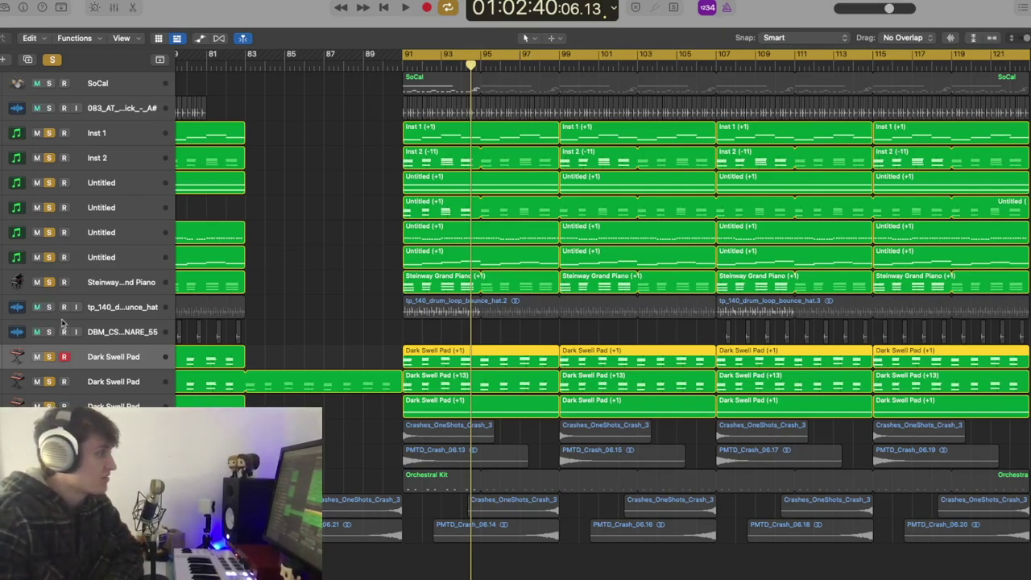
Clear the layered solos, solo only the two crash tracks above the Orchestral Kit, and play them from bar 91.
left_click(48, 307)
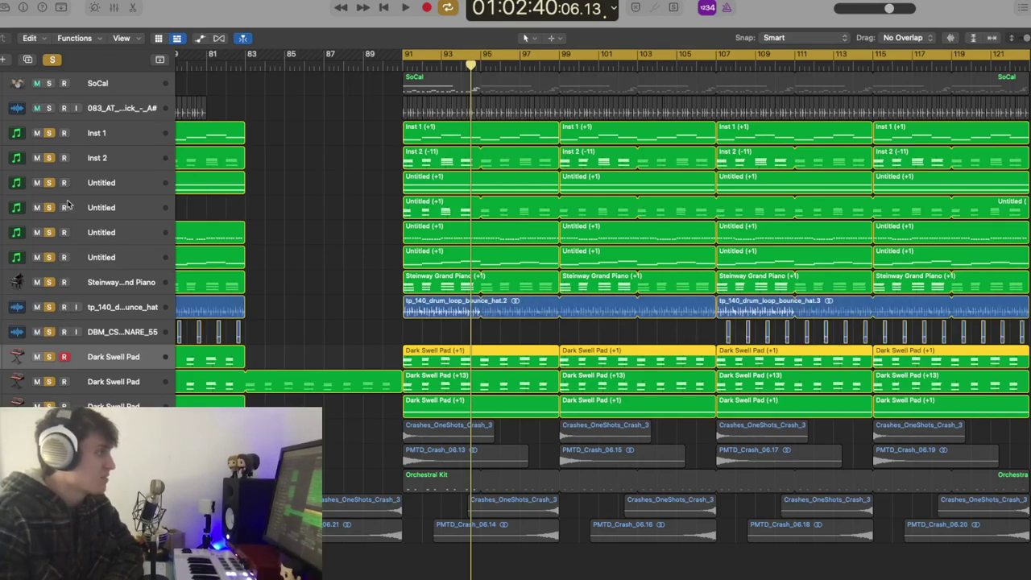
left_click(51, 60)
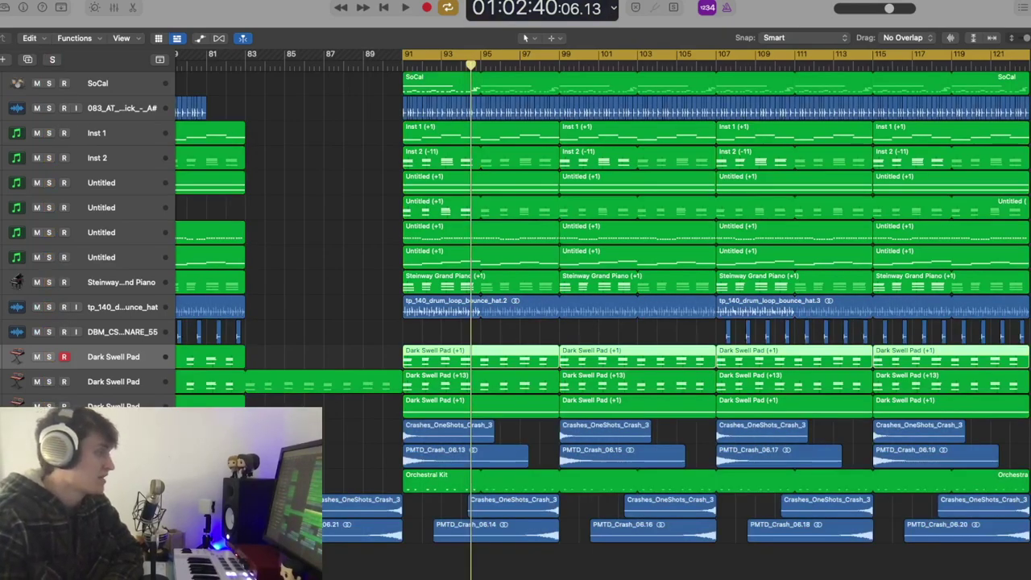
left_click_drag(49, 431, 49, 456)
left_click(401, 65)
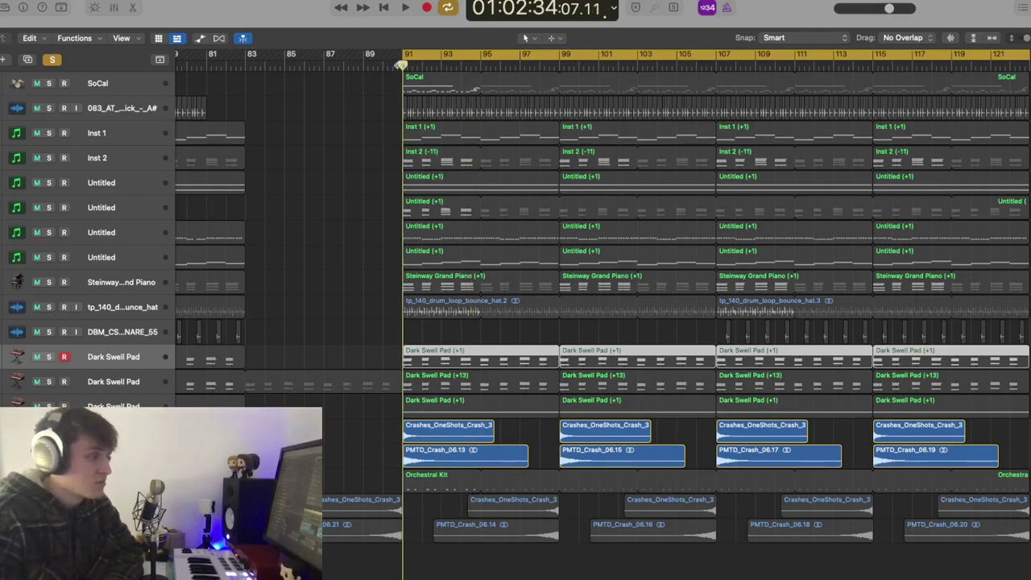
key("space")
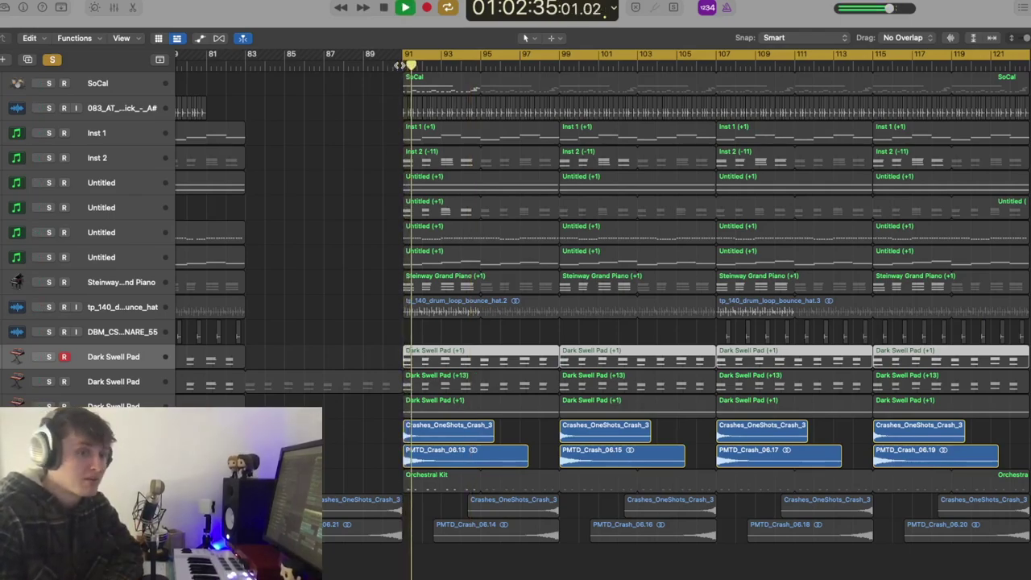
key("space")
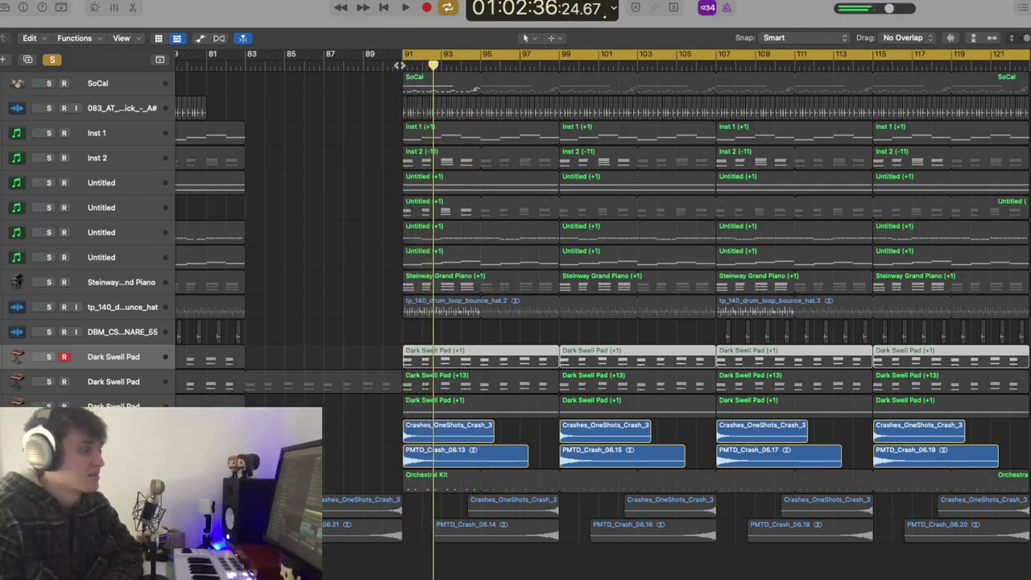
Add the two reversed crash tracks below the Orchestral Kit to the solo, turn off cycling, and play the build-up into bar 99.
left_click_drag(49, 506, 49, 530)
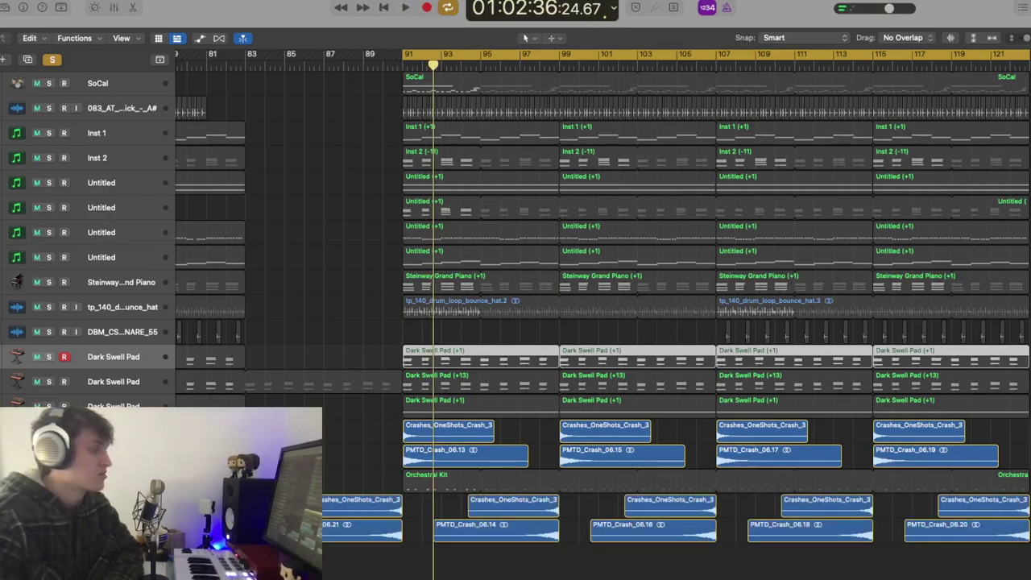
left_click(545, 70)
key("c")
key("space")
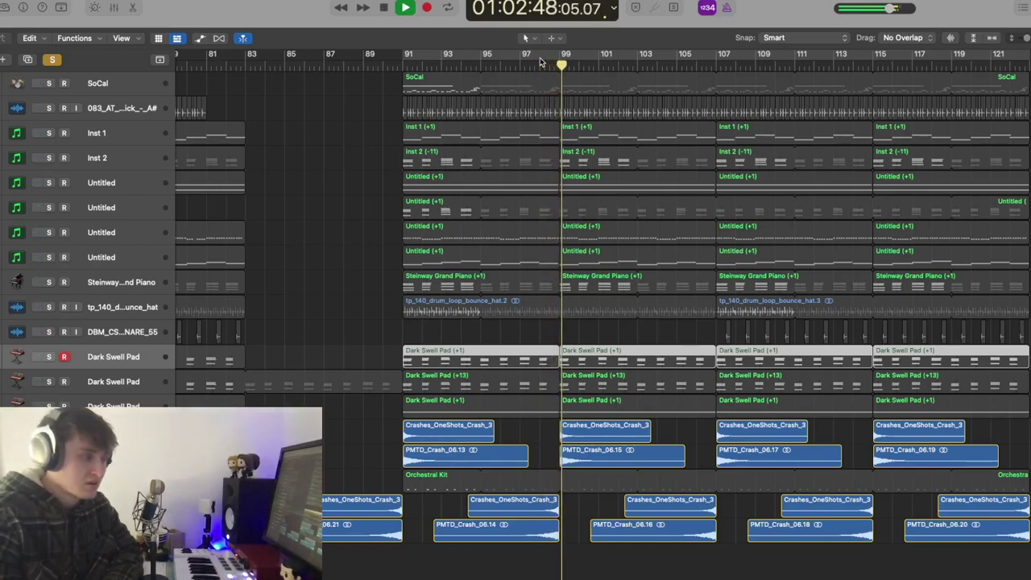
key("space")
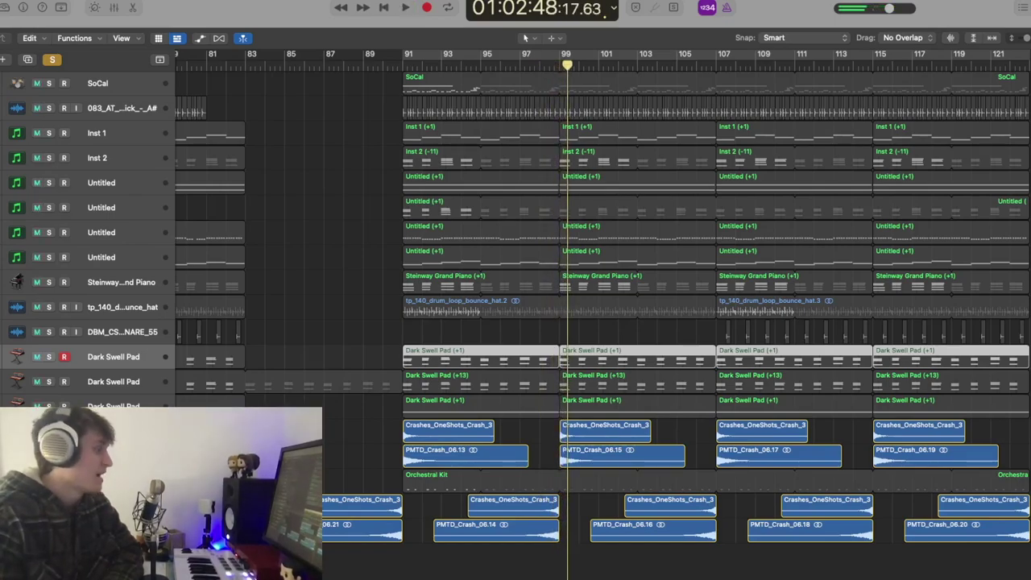
Clear the crash solos, solo only the Orchestral Kit track, and play it from bar 91.
left_click_drag(49, 431, 49, 531)
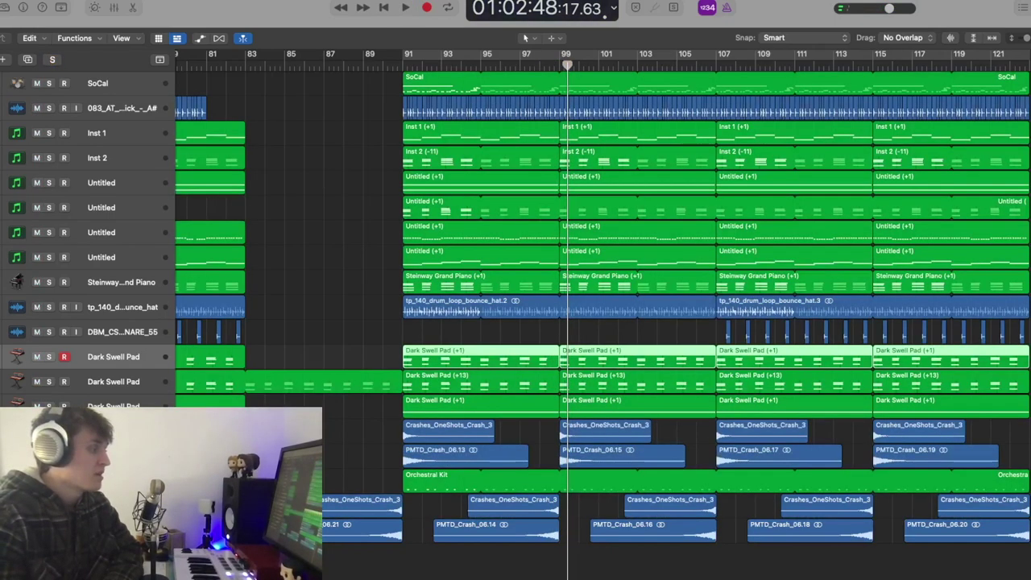
left_click(49, 481)
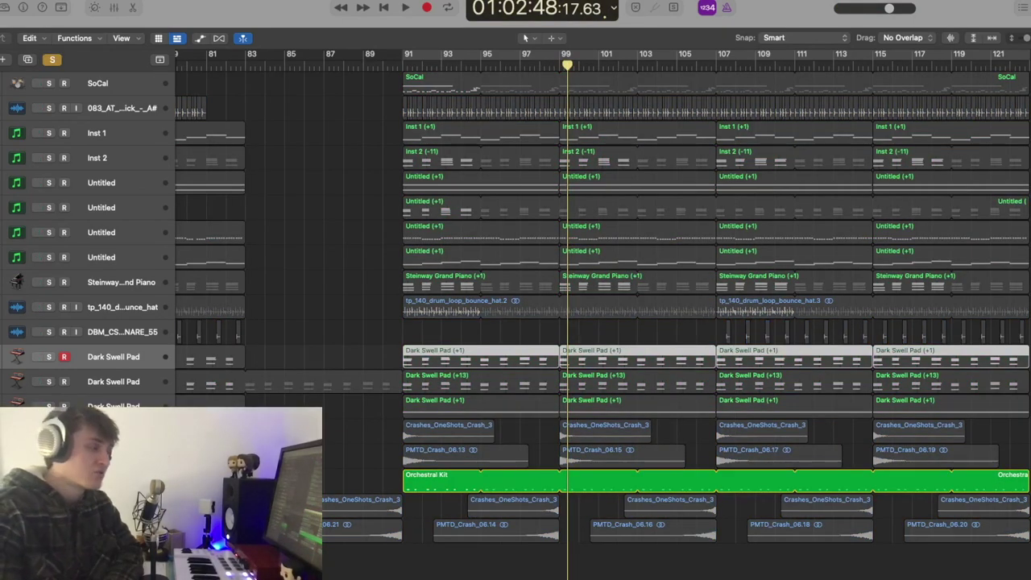
left_click(405, 65)
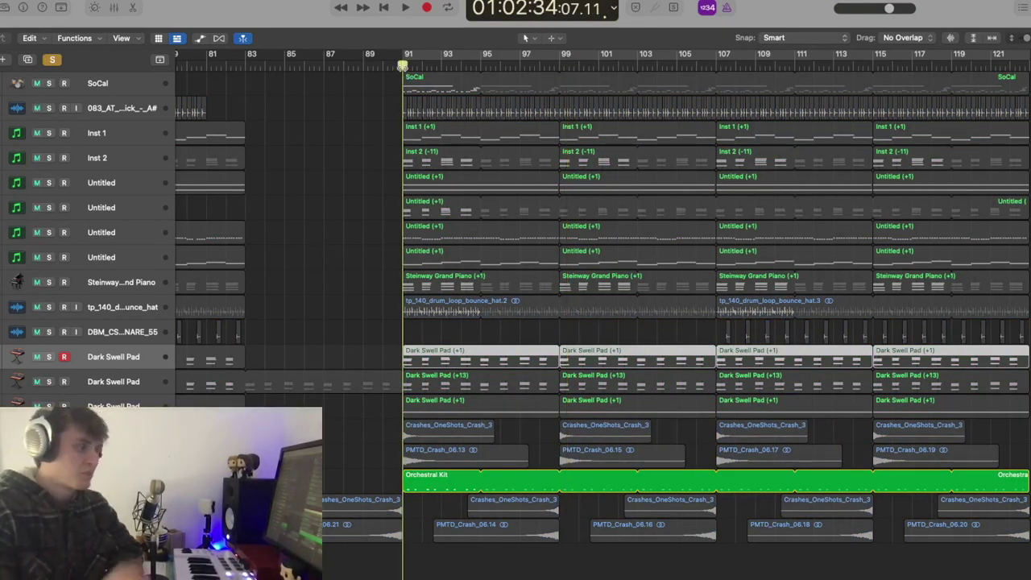
key("space")
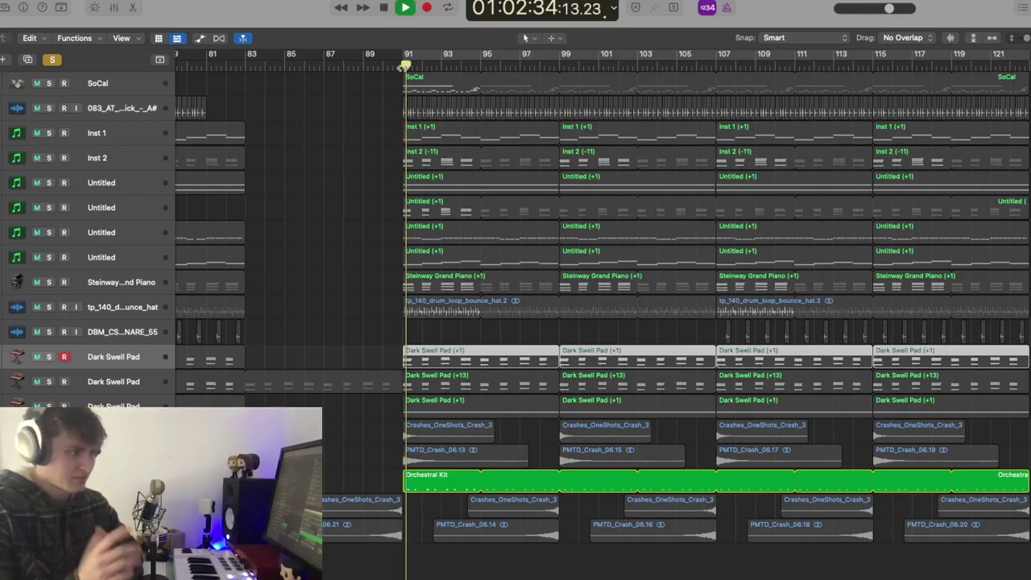
left_click(113, 480)
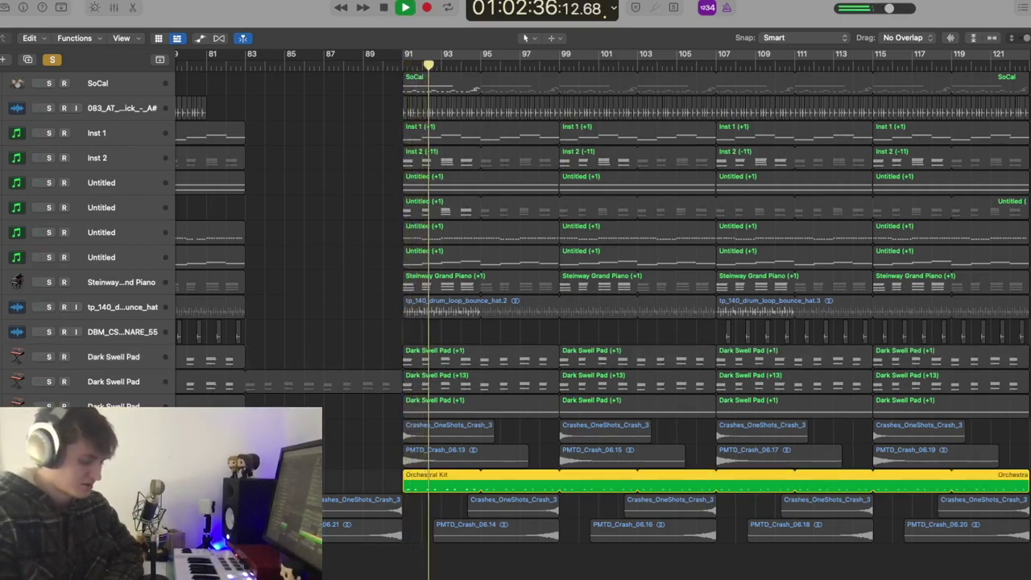
key("x")
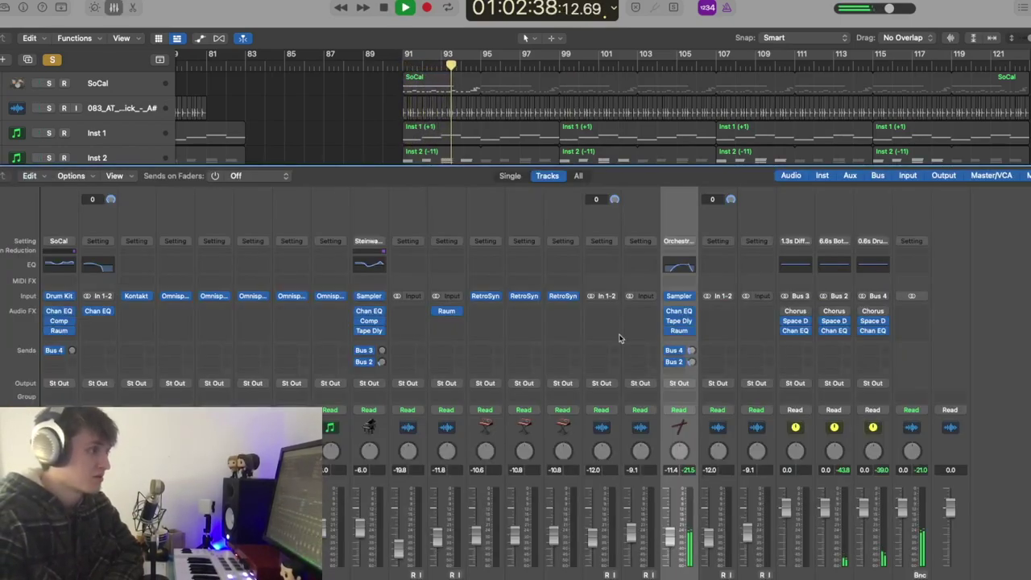
left_click(679, 330)
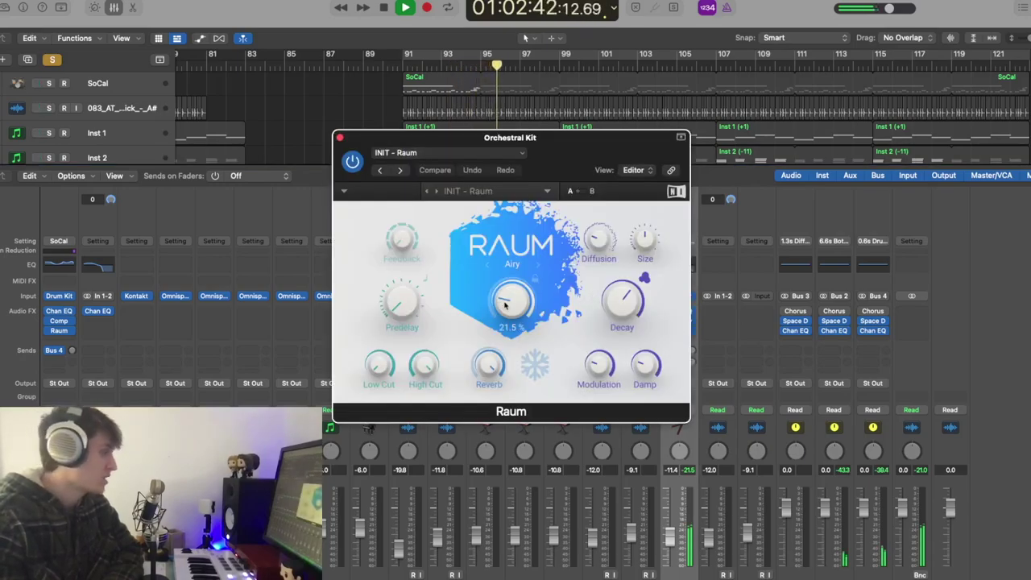
left_click(340, 138)
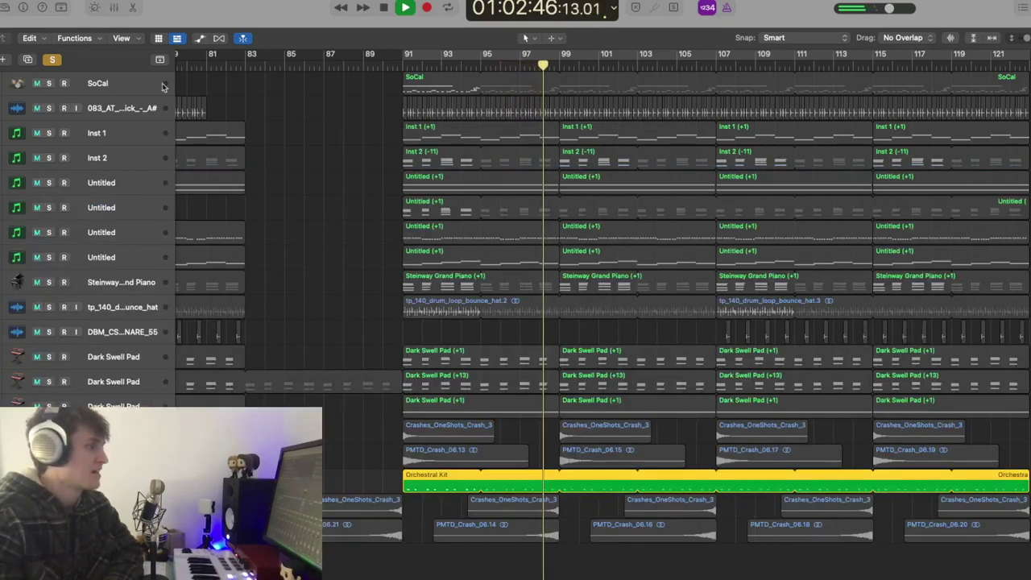
key("x")
key("space")
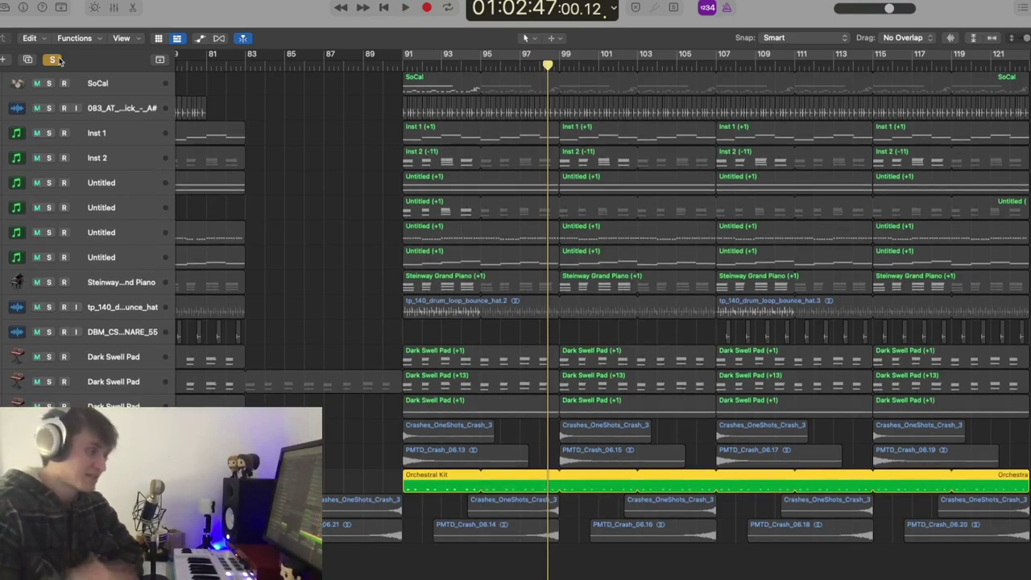
Turn off the Orchestral Kit solo, show the whole arrangement, and place the playhead at bar 83.
left_click(53, 60)
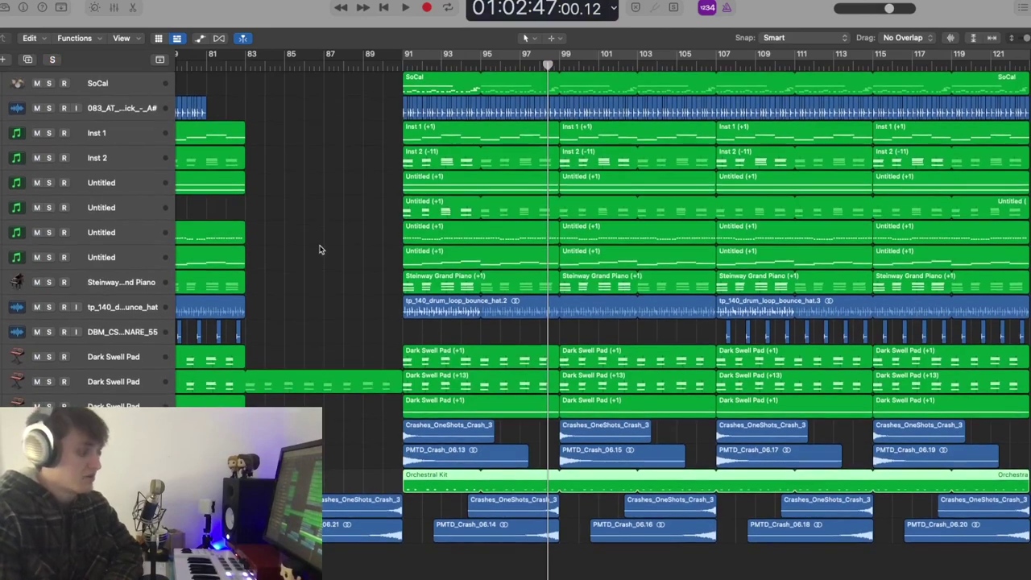
key("super+Left")
key("super+Left")
key("super+Left")
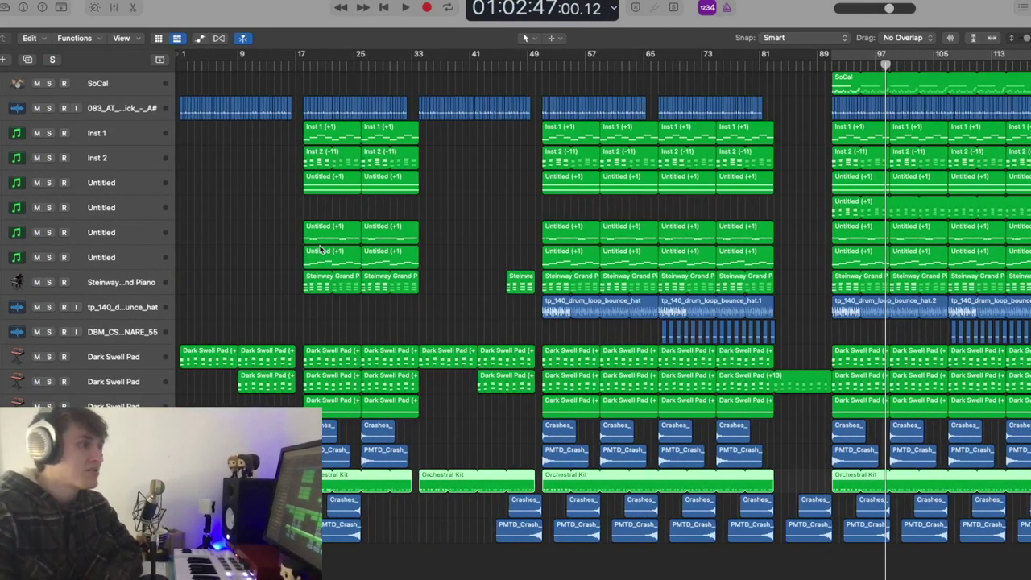
left_click(773, 66)
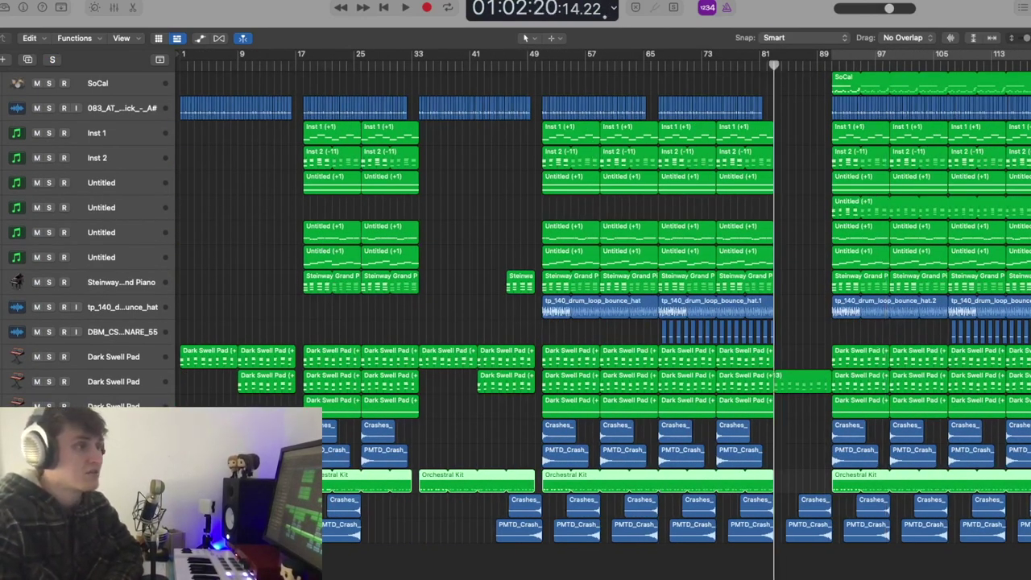